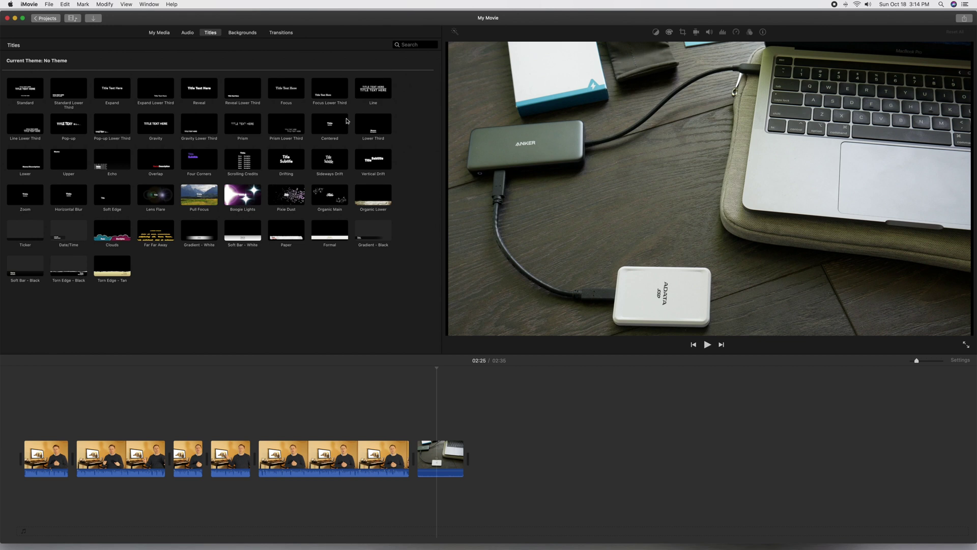
Choose the Expand Lower Third title style and select the last clip in the timeline.
{"action": "left_click", "coordinate": [163, 95]}
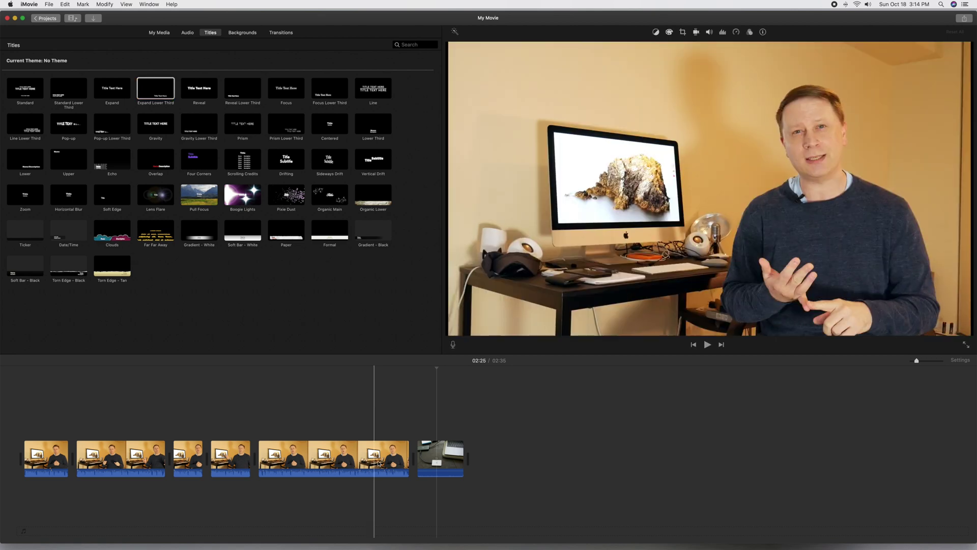
{"action": "left_click", "coordinate": [437, 444]}
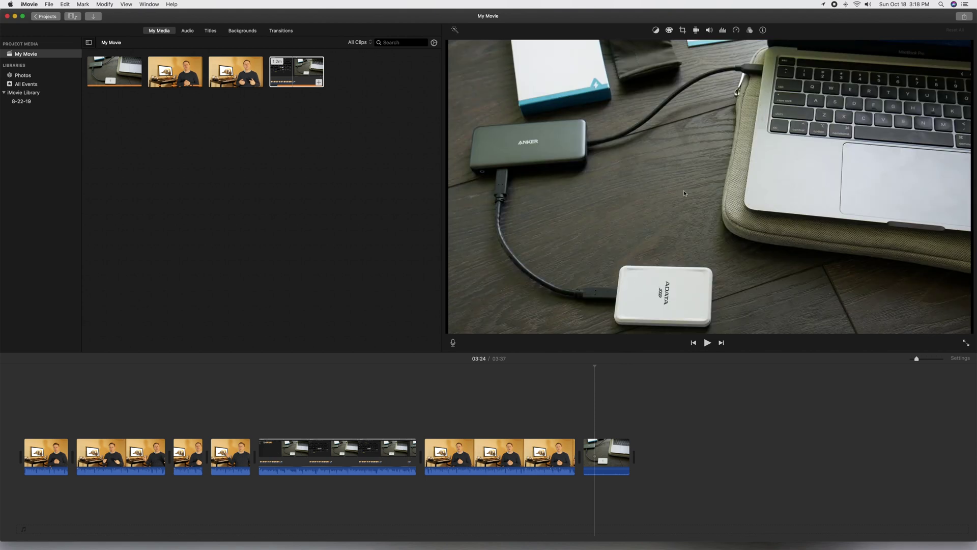
Share the current frame as an Image saved as testimage2 in Documents.
{"action": "left_click", "coordinate": [965, 20]}
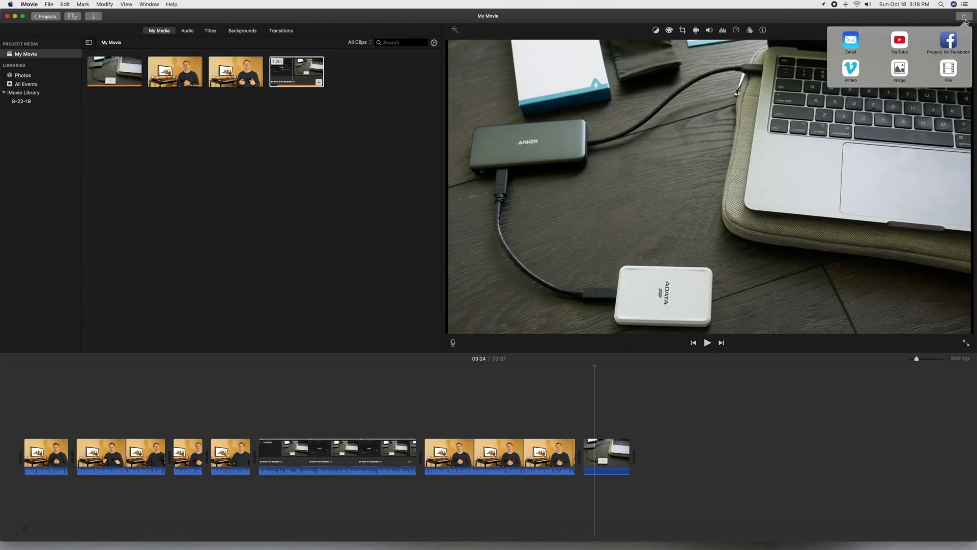
{"action": "left_click", "coordinate": [906, 71]}
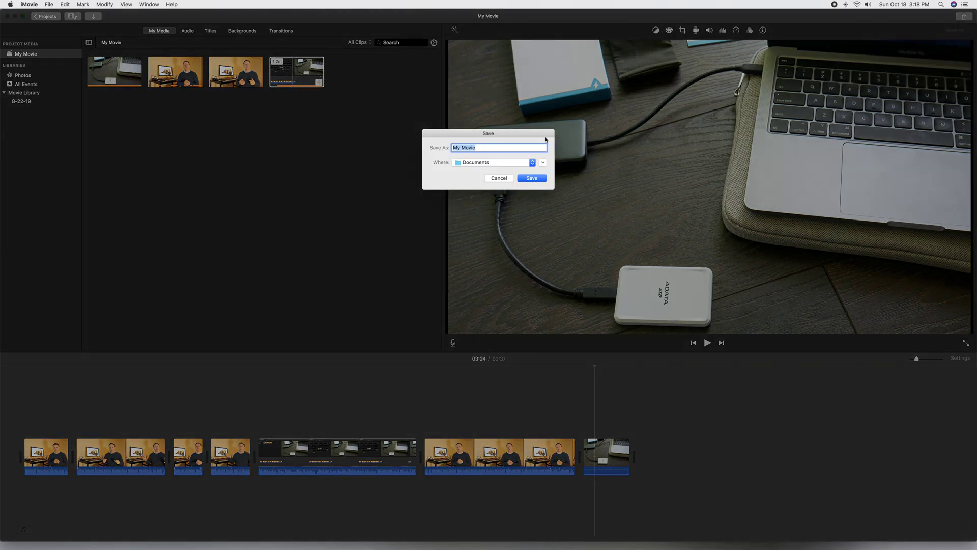
{"action": "type", "text": "testimage2"}
{"action": "left_click", "coordinate": [531, 178]}
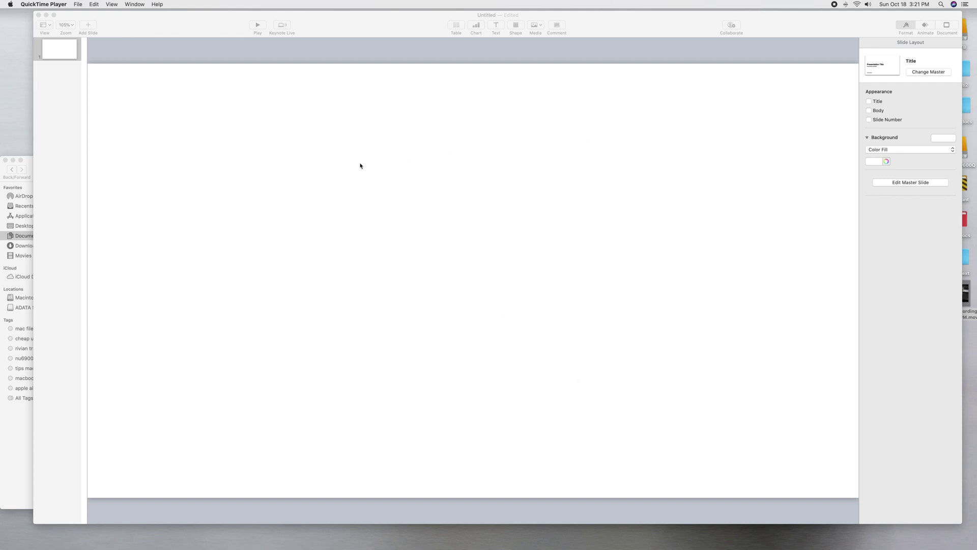
Drop testimage2.jpg from Documents onto the slide and fade it to 21% opacity.
{"action": "left_click", "coordinate": [30, 161]}
{"action": "left_click_drag", "start_coordinate": [105, 194], "coordinate": [548, 219]}
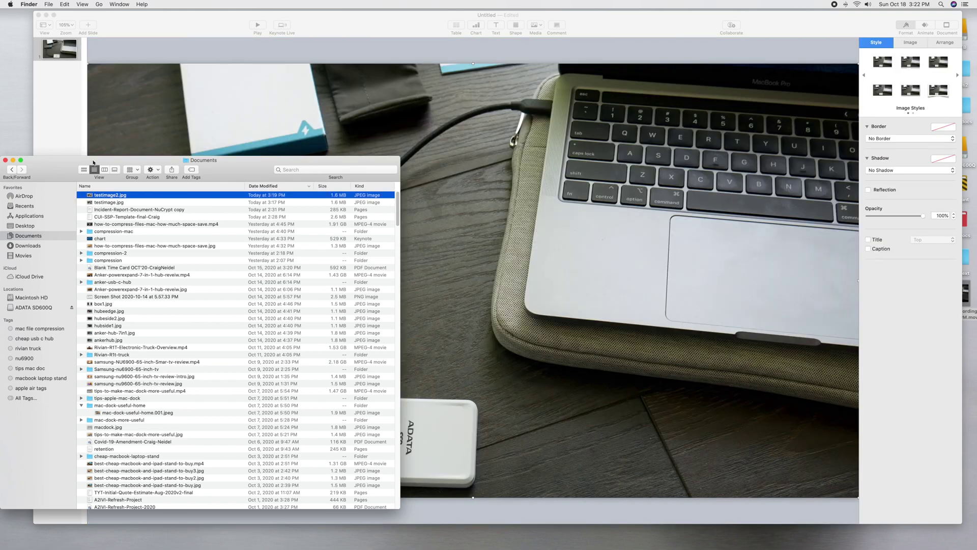
{"action": "left_click_drag", "start_coordinate": [93, 163], "coordinate": [172, 162]}
{"action": "left_click", "coordinate": [98, 162]}
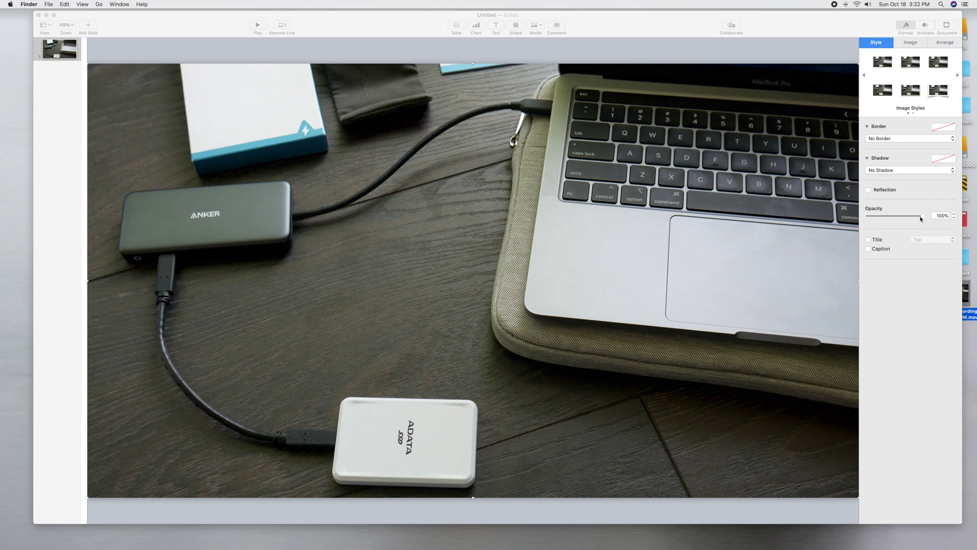
{"action": "left_click_drag", "start_coordinate": [922, 217], "coordinate": [879, 219]}
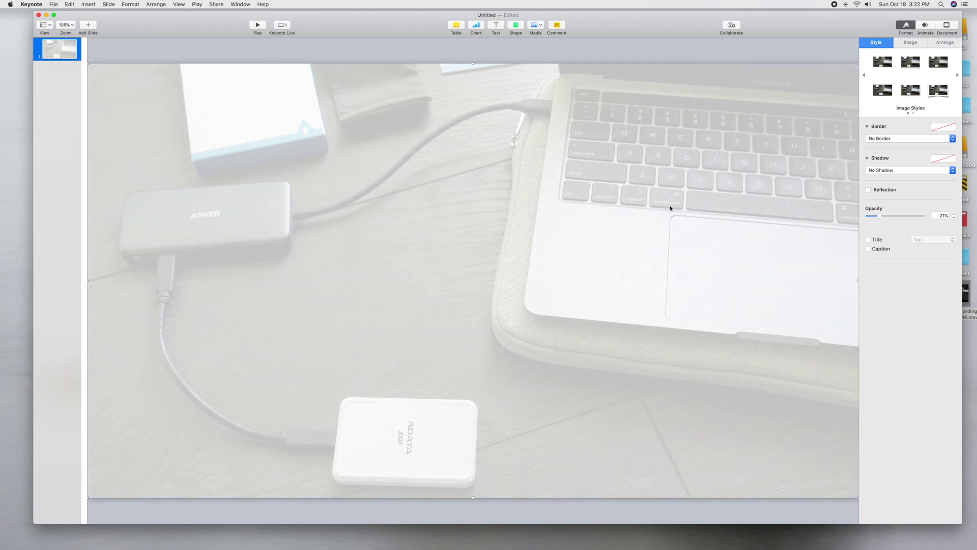
Insert a square with the green shape style and stretch it over the whole slide.
{"action": "left_click", "coordinate": [515, 26]}
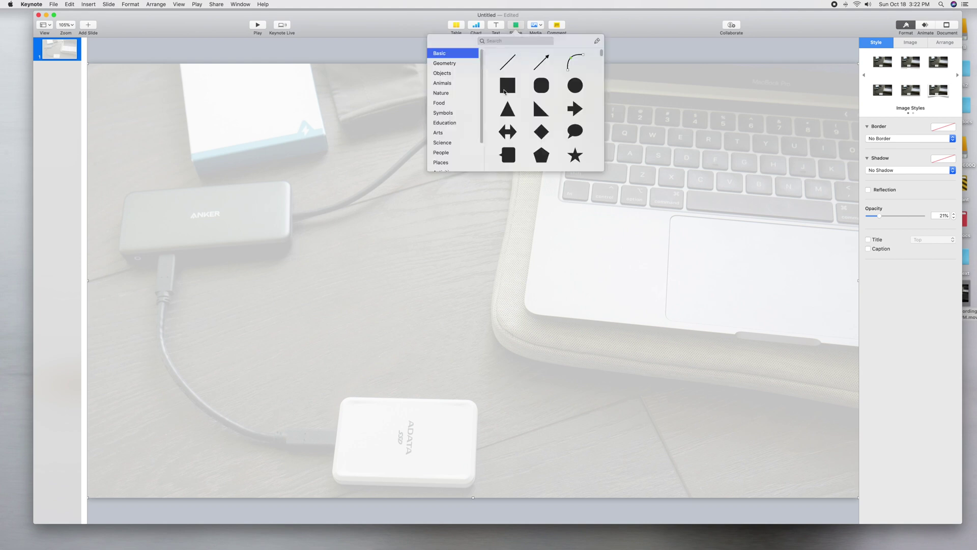
{"action": "left_click", "coordinate": [507, 86]}
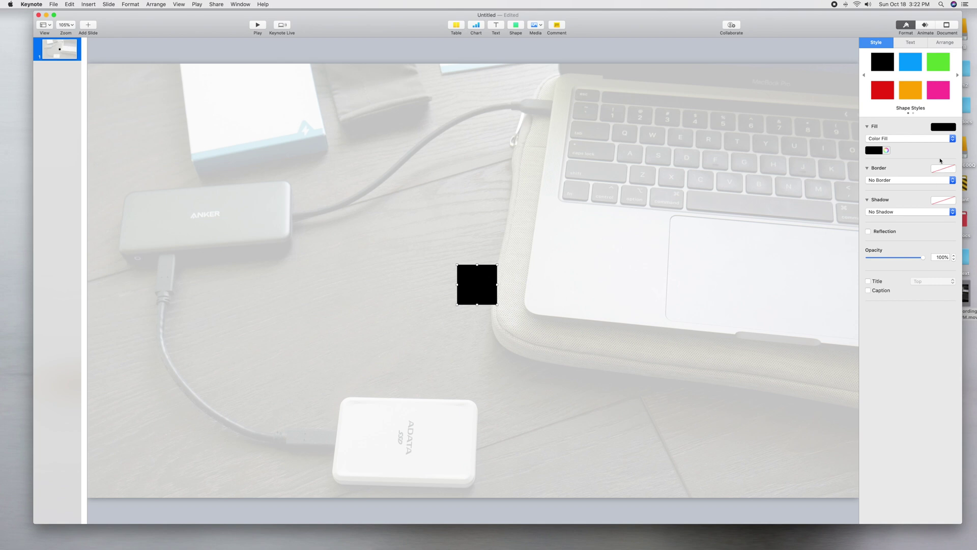
{"action": "left_click", "coordinate": [937, 67]}
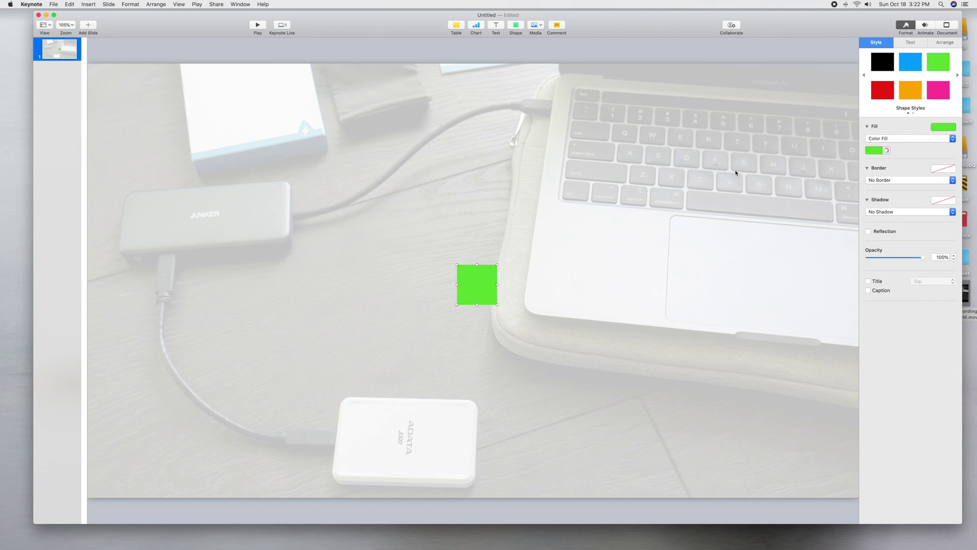
{"action": "left_click_drag", "start_coordinate": [497, 264], "coordinate": [850, 67]}
{"action": "left_click_drag", "start_coordinate": [456, 306], "coordinate": [87, 499]}
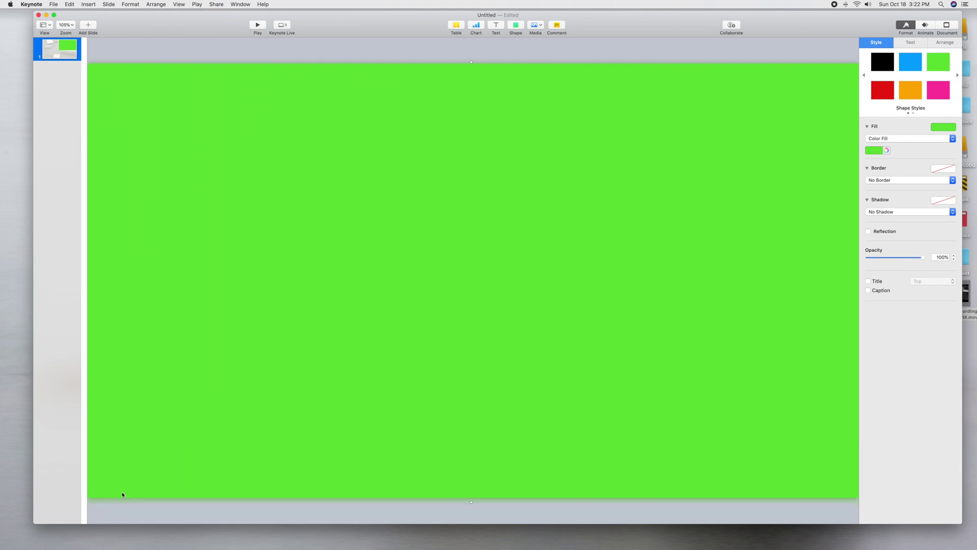
Send the green rectangle to the back, behind the faded photo.
{"action": "right_click", "coordinate": [641, 243]}
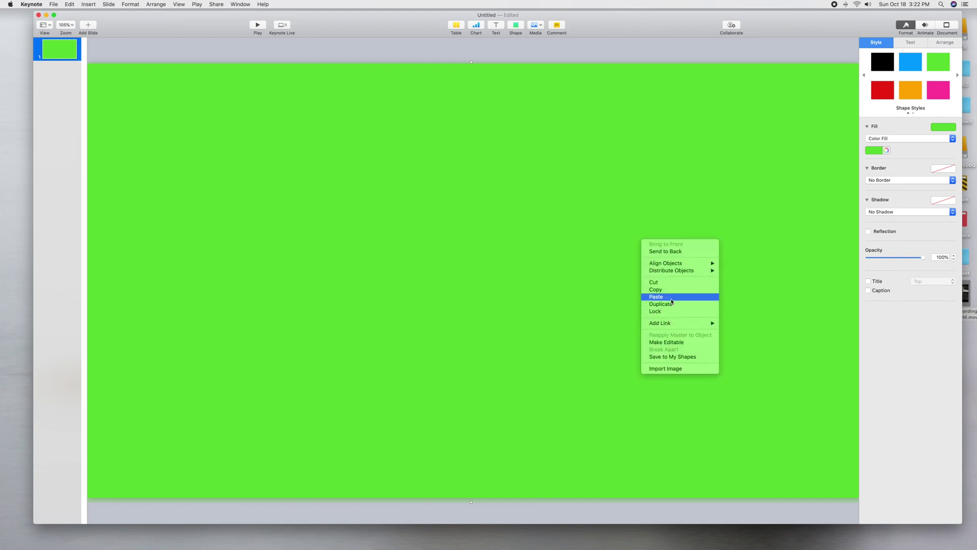
{"action": "mouse_move", "coordinate": [675, 265]}
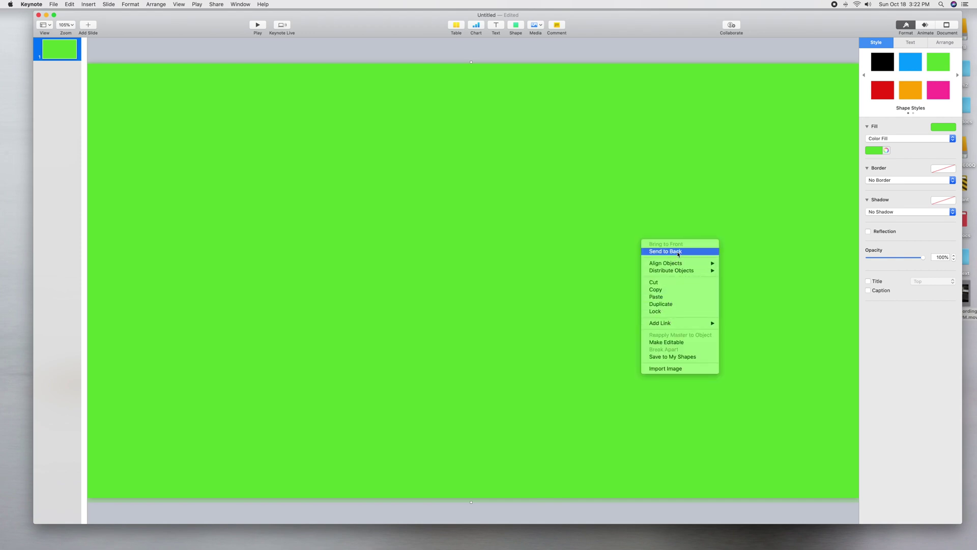
{"action": "left_click", "coordinate": [678, 252]}
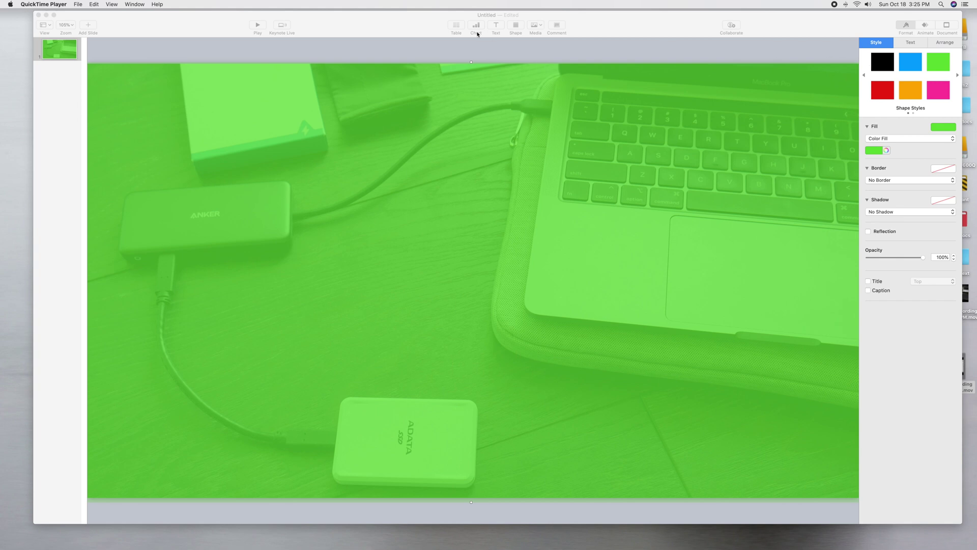
Add a white 80 pt 'SSD Drive' text box and move it above the drive.
{"action": "left_click", "coordinate": [492, 36]}
{"action": "left_click", "coordinate": [496, 25]}
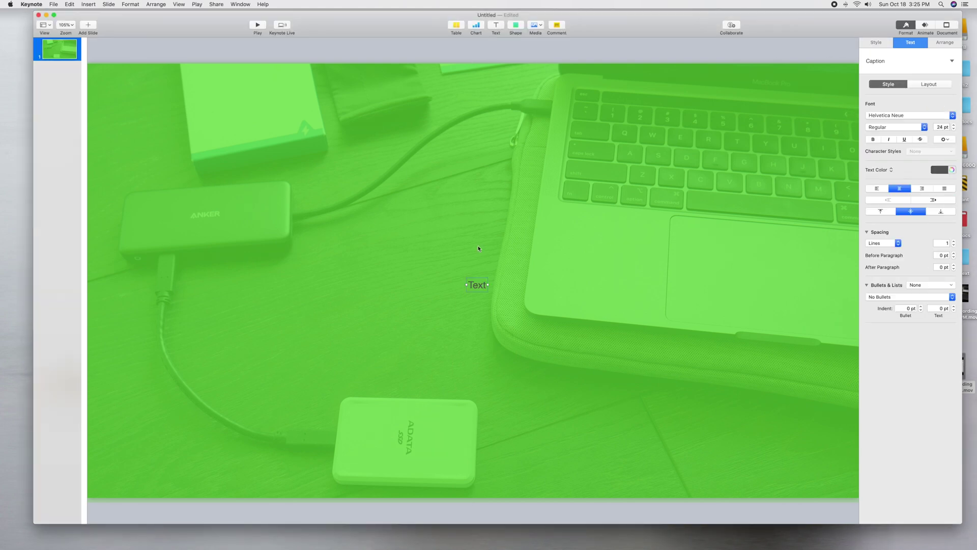
{"action": "left_click", "coordinate": [477, 290]}
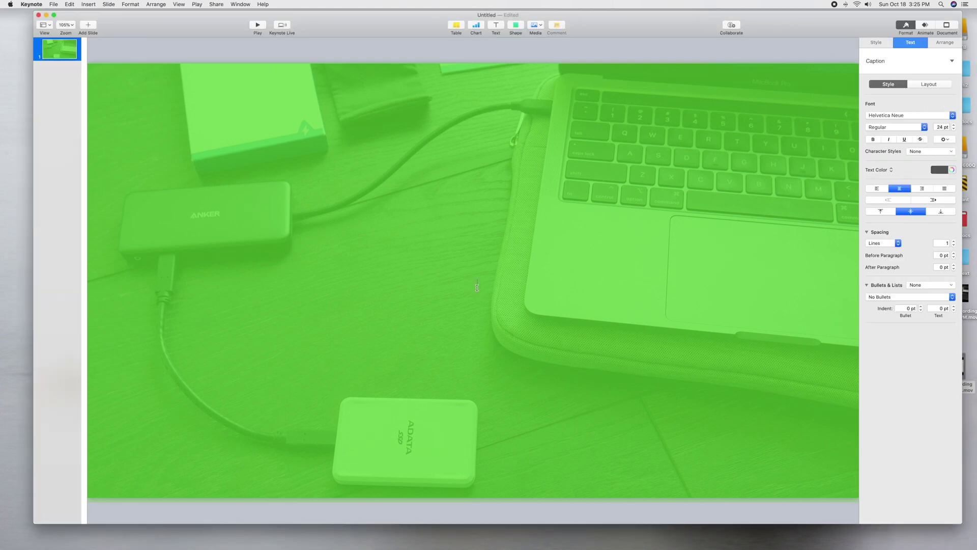
{"action": "left_click", "coordinate": [937, 172]}
{"action": "left_click", "coordinate": [896, 218]}
{"action": "type", "text": "SSD Drive"}
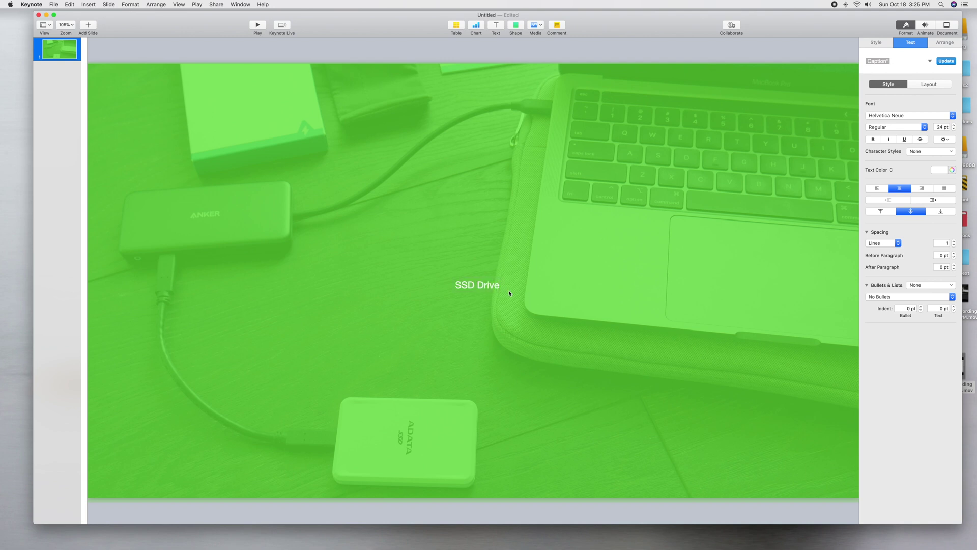
{"action": "left_click_drag", "start_coordinate": [454, 284], "coordinate": [504, 290]}
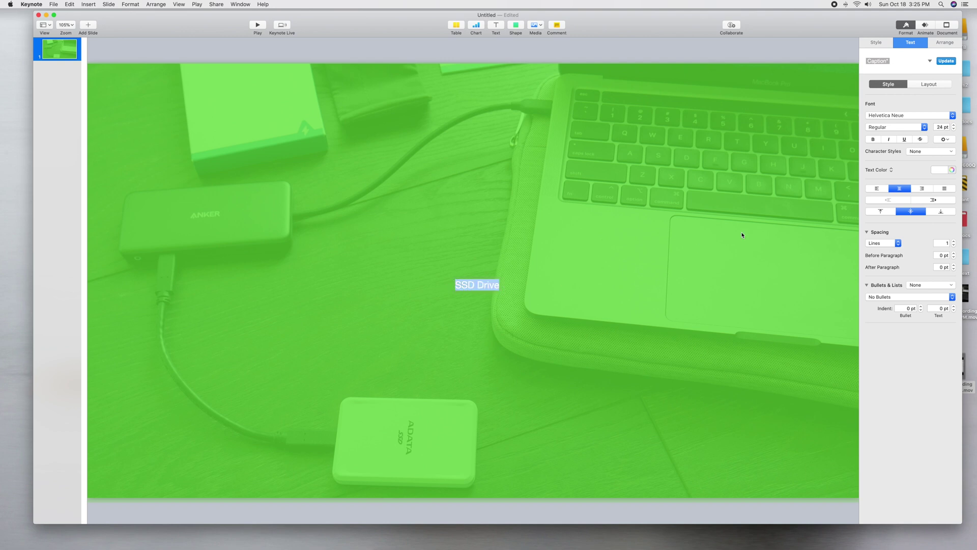
{"action": "left_click", "coordinate": [939, 126]}
{"action": "type", "text": "80"}
{"action": "key", "text": "Return"}
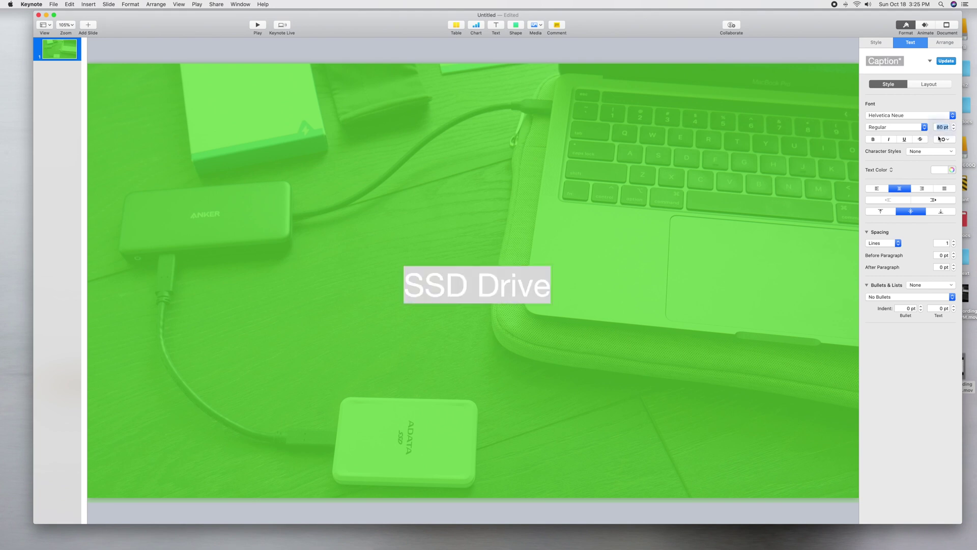
{"action": "left_click", "coordinate": [552, 353]}
{"action": "left_click_drag", "start_coordinate": [487, 291], "coordinate": [371, 347]}
{"action": "left_click", "coordinate": [432, 264]}
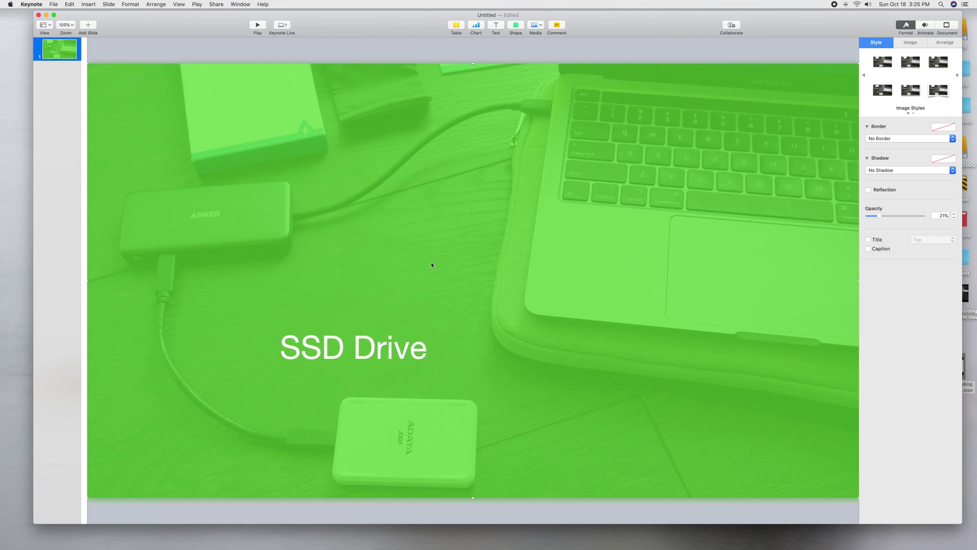
Add a white 78 pt 'Hub' text box and move it up beside the hub.
{"action": "left_click", "coordinate": [496, 28]}
{"action": "double_click", "coordinate": [477, 286]}
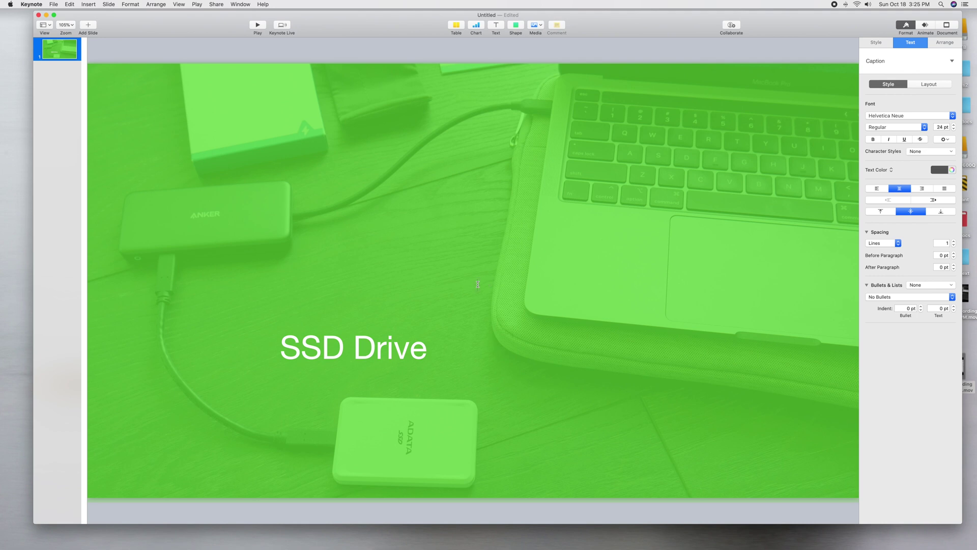
{"action": "left_click", "coordinate": [936, 171]}
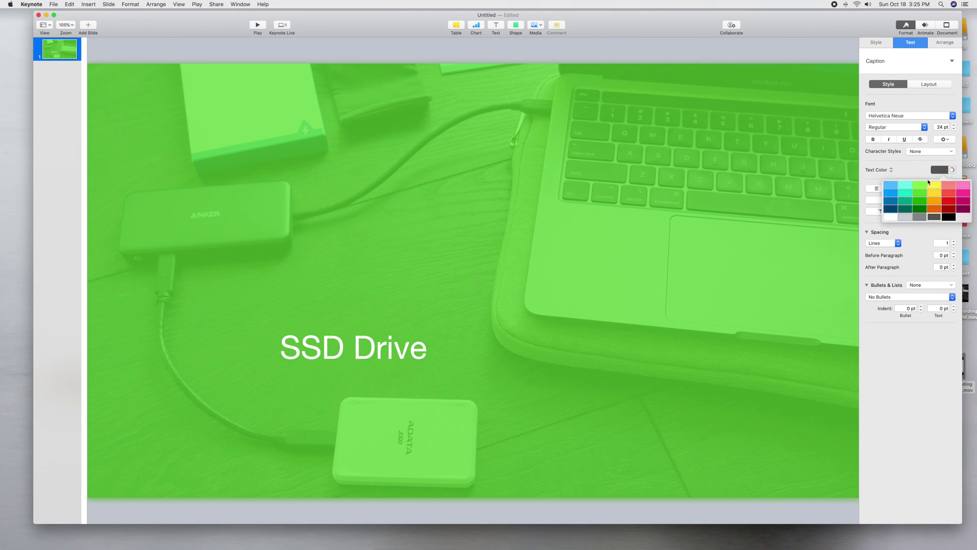
{"action": "left_click", "coordinate": [889, 218]}
{"action": "double_click", "coordinate": [941, 128]}
{"action": "type", "text": "78"}
{"action": "key", "text": "Return"}
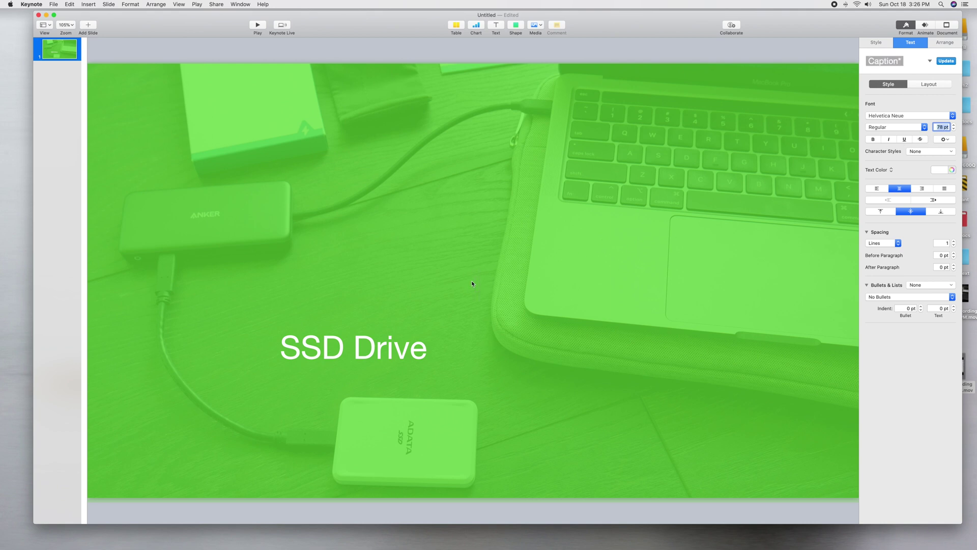
{"action": "left_click", "coordinate": [477, 284]}
{"action": "type", "text": "Hug"}
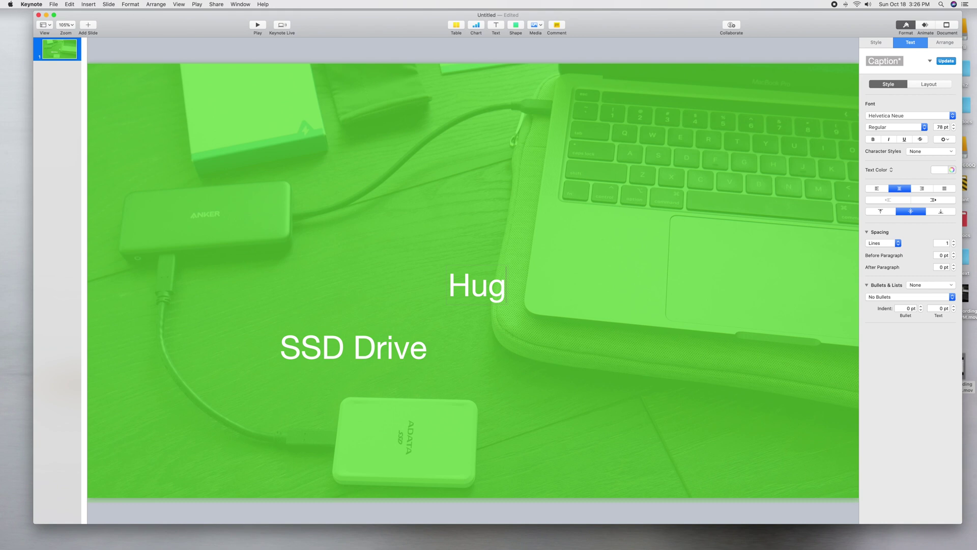
{"action": "key", "text": "BackSpace"}
{"action": "type", "text": "b"}
{"action": "key", "text": "Escape"}
{"action": "left_click_drag", "start_coordinate": [483, 281], "coordinate": [439, 215]}
{"action": "left_click", "coordinate": [425, 264]}
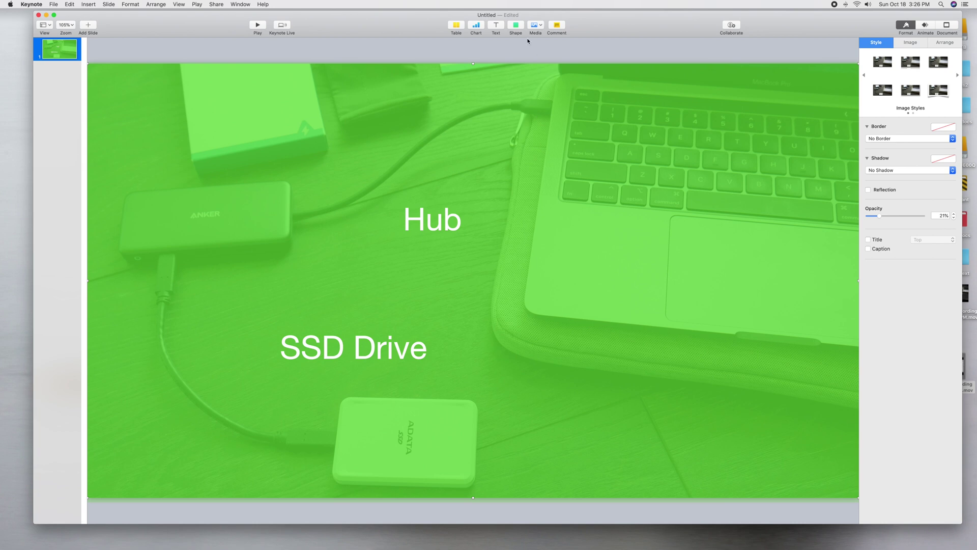
{"action": "left_click", "coordinate": [514, 29]}
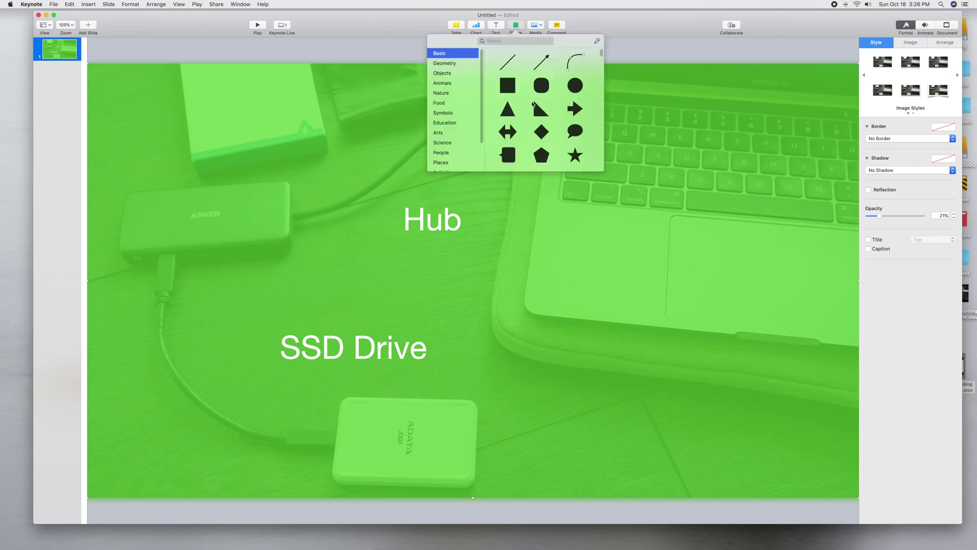
Add a white left-pointing arrow beside the Hub label and shift the SSD Drive label left.
{"action": "left_click", "coordinate": [575, 109]}
{"action": "left_click_drag", "start_coordinate": [483, 281], "coordinate": [417, 273]}
{"action": "left_click", "coordinate": [874, 150]}
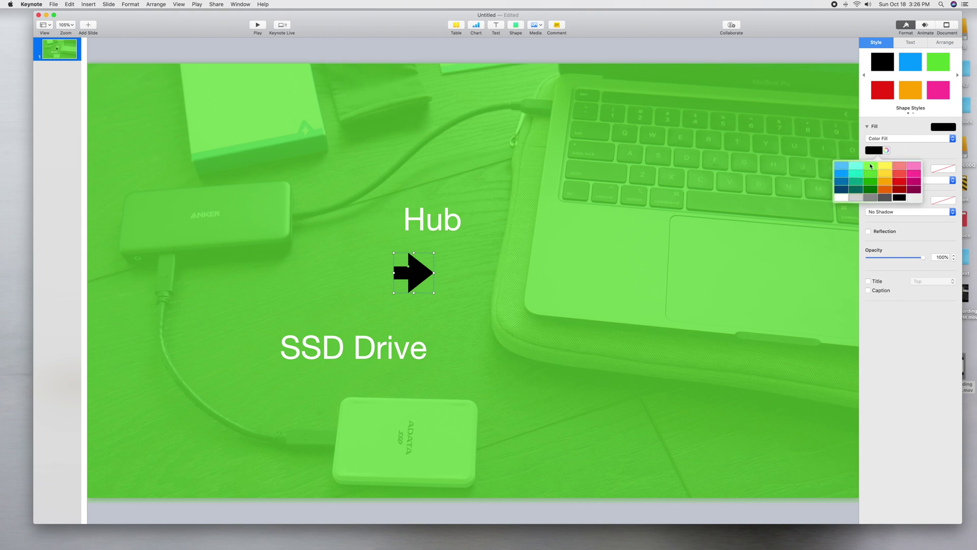
{"action": "left_click", "coordinate": [846, 198]}
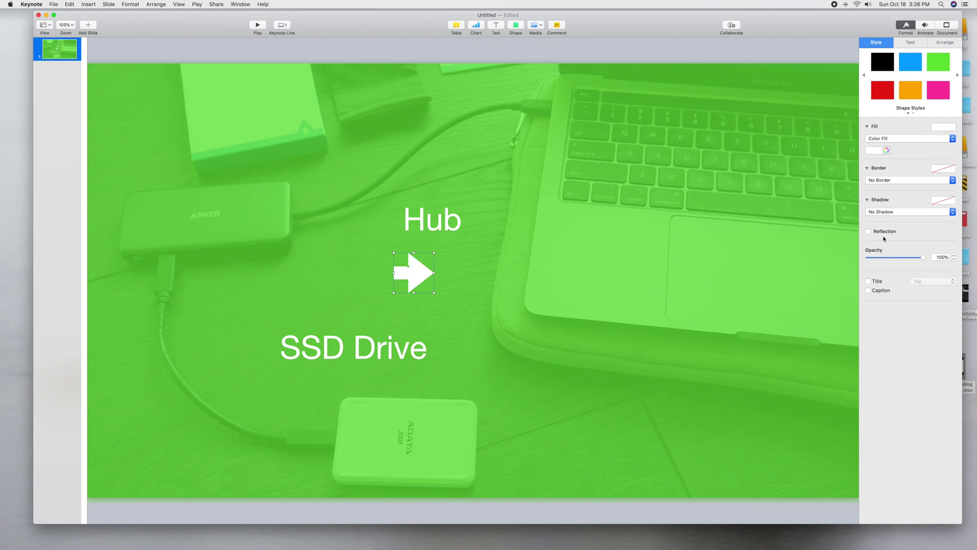
{"action": "left_click", "coordinate": [944, 43]}
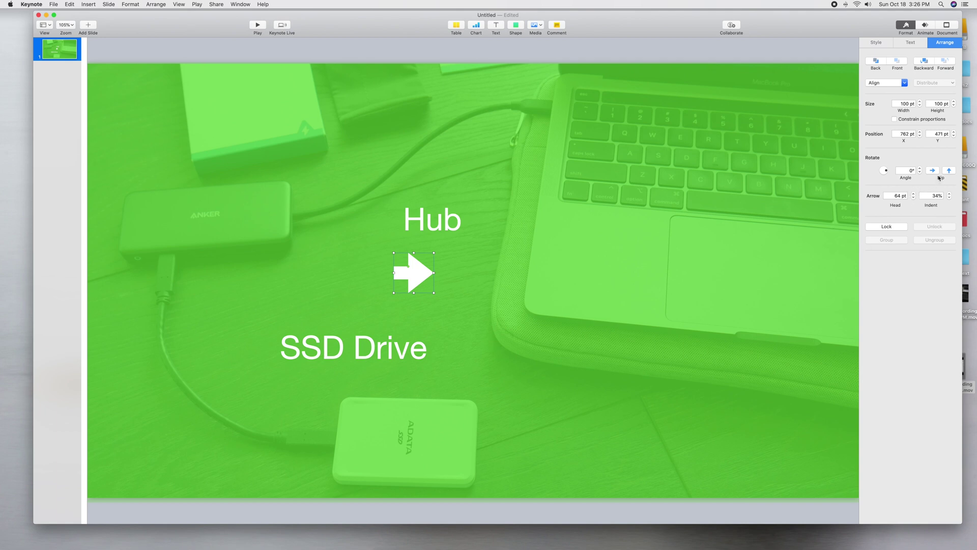
{"action": "left_click", "coordinate": [932, 170]}
{"action": "left_click_drag", "start_coordinate": [394, 273], "coordinate": [344, 224]}
{"action": "left_click", "coordinate": [360, 269]}
{"action": "left_click_drag", "start_coordinate": [388, 356], "coordinate": [348, 354]}
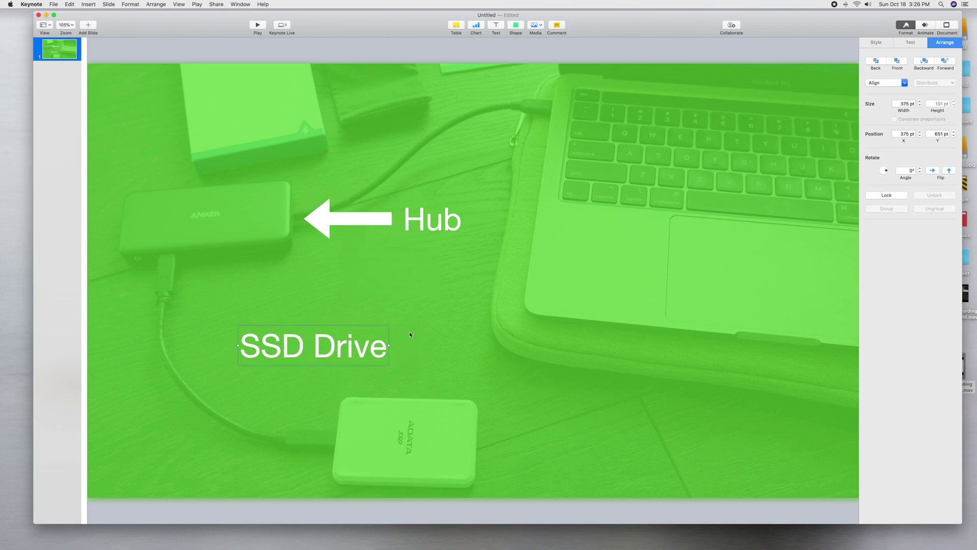
{"action": "left_click", "coordinate": [515, 29]}
Insert a white arrow, flipped and rotated so it points downward.
{"action": "left_click", "coordinate": [573, 108]}
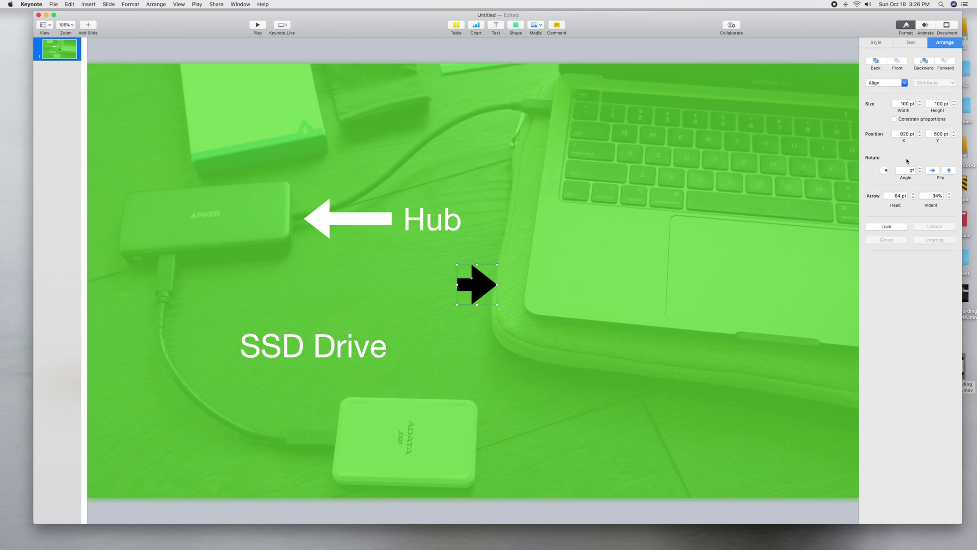
{"action": "left_click", "coordinate": [875, 42]}
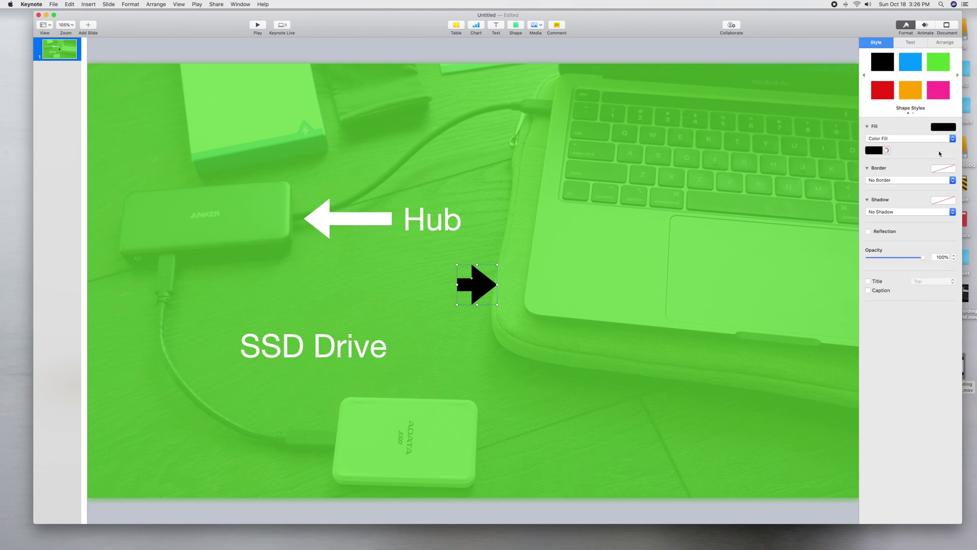
{"action": "left_click", "coordinate": [945, 129]}
{"action": "left_click", "coordinate": [889, 197]}
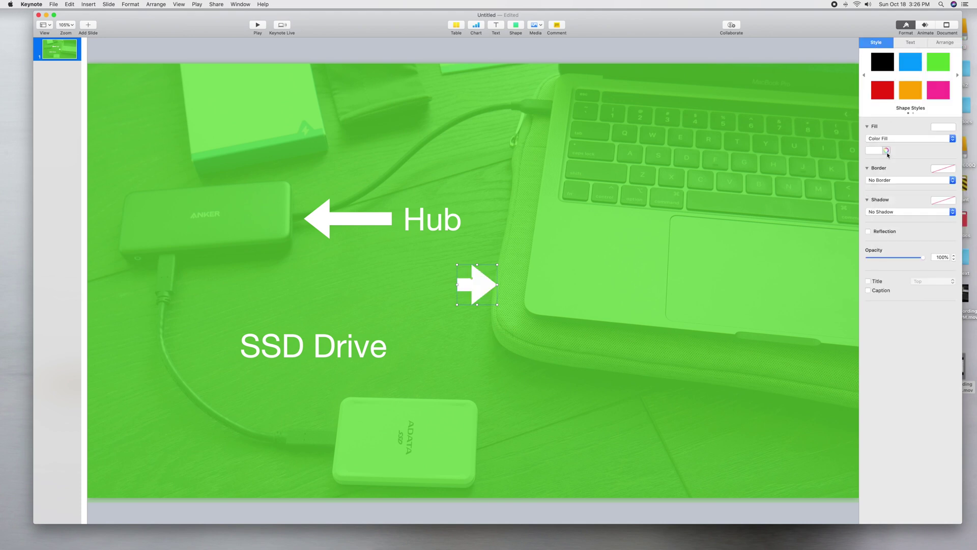
{"action": "left_click", "coordinate": [944, 42]}
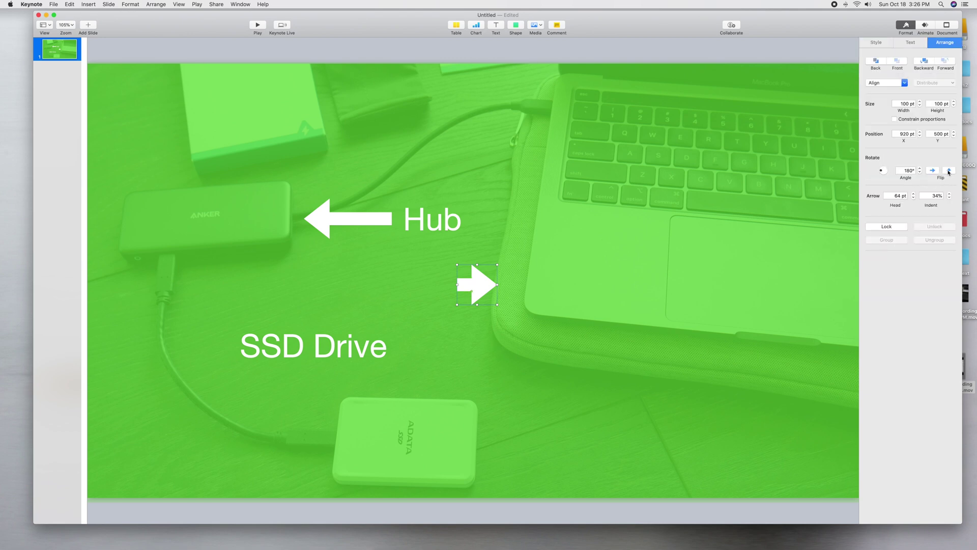
{"action": "left_click", "coordinate": [932, 170]}
{"action": "left_click", "coordinate": [952, 171]}
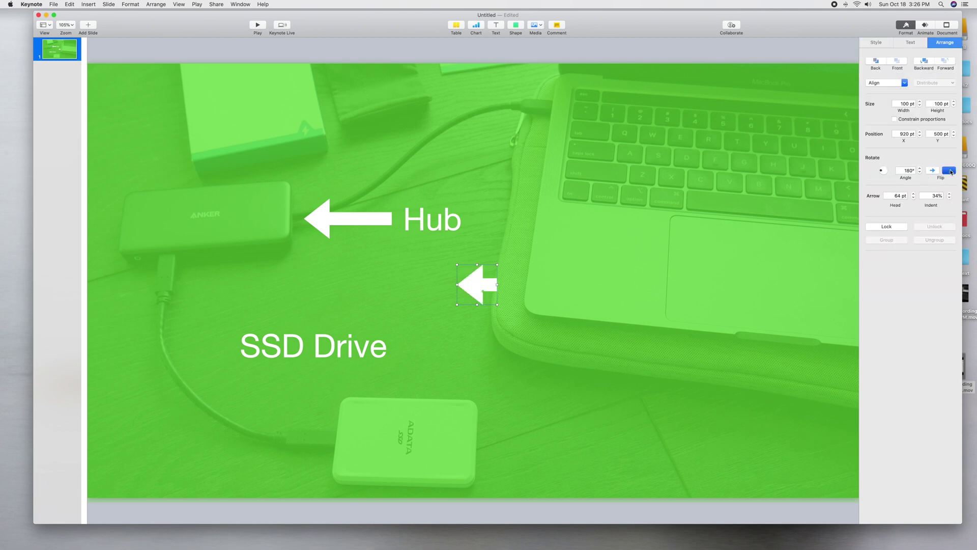
{"action": "left_click", "coordinate": [919, 172]}
{"action": "left_click_drag", "start_coordinate": [883, 171], "coordinate": [886, 177]}
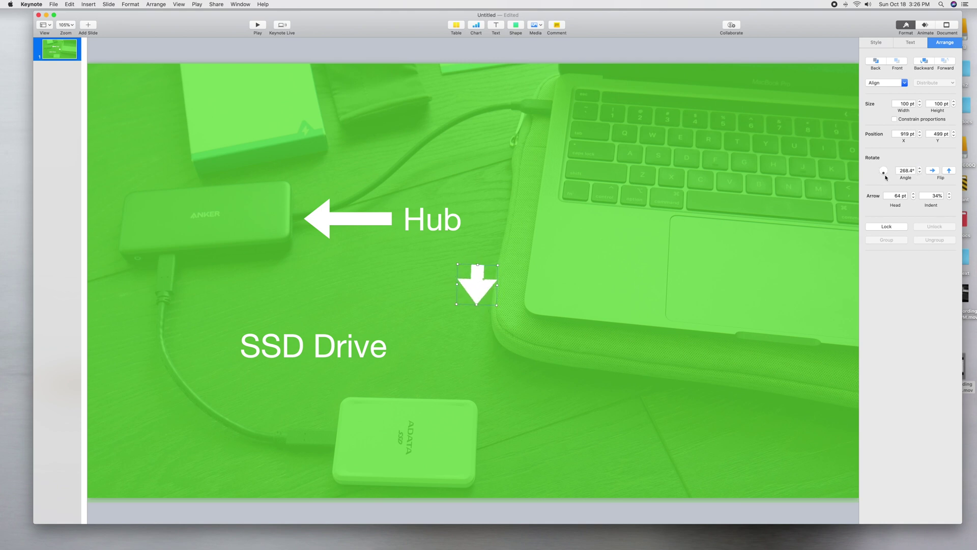
Place the arrow just above the SSD drive with the SSD Drive label above it.
{"action": "left_click_drag", "start_coordinate": [490, 285], "coordinate": [439, 329]}
{"action": "left_click_drag", "start_coordinate": [367, 346], "coordinate": [401, 308]}
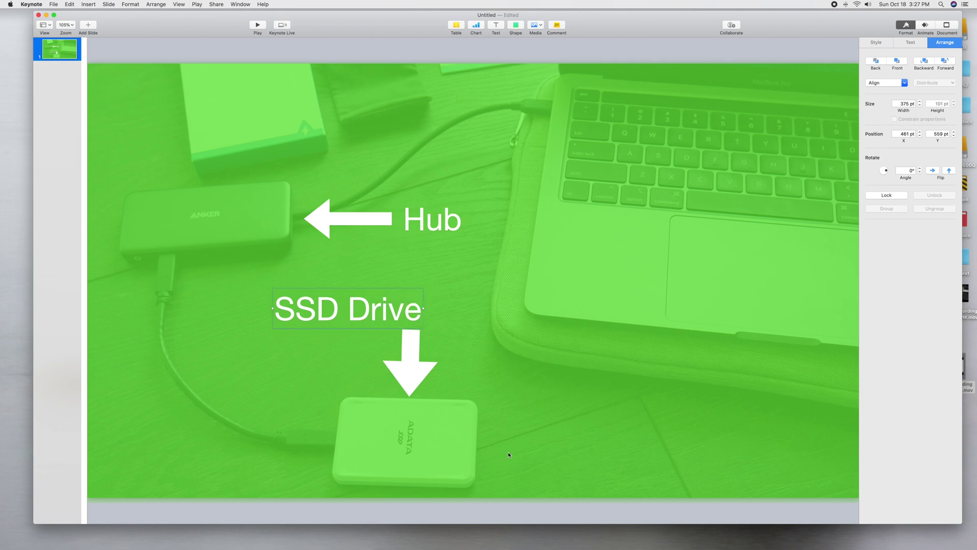
{"action": "left_click", "coordinate": [551, 416]}
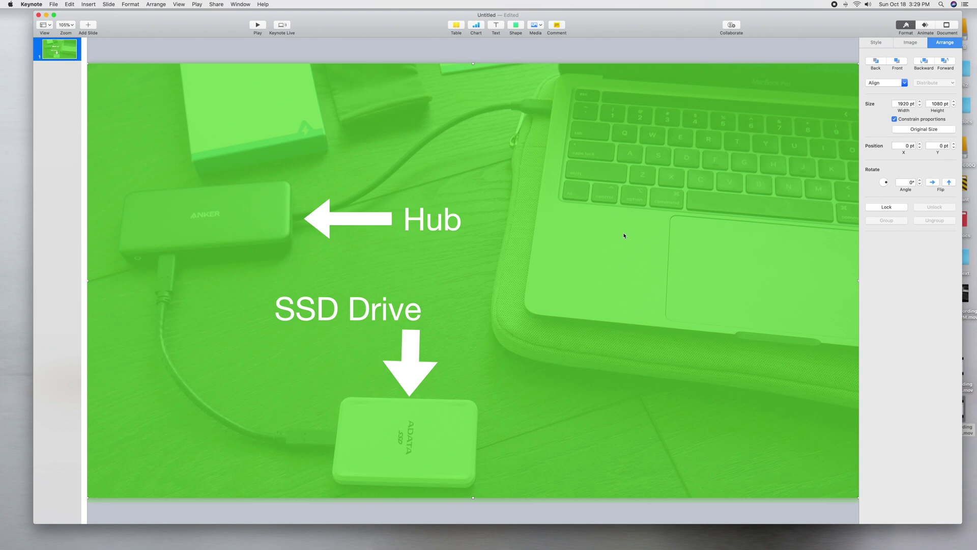
Delete the faded background photo, leaving the labels and arrows on green.
{"action": "key", "text": "Delete"}
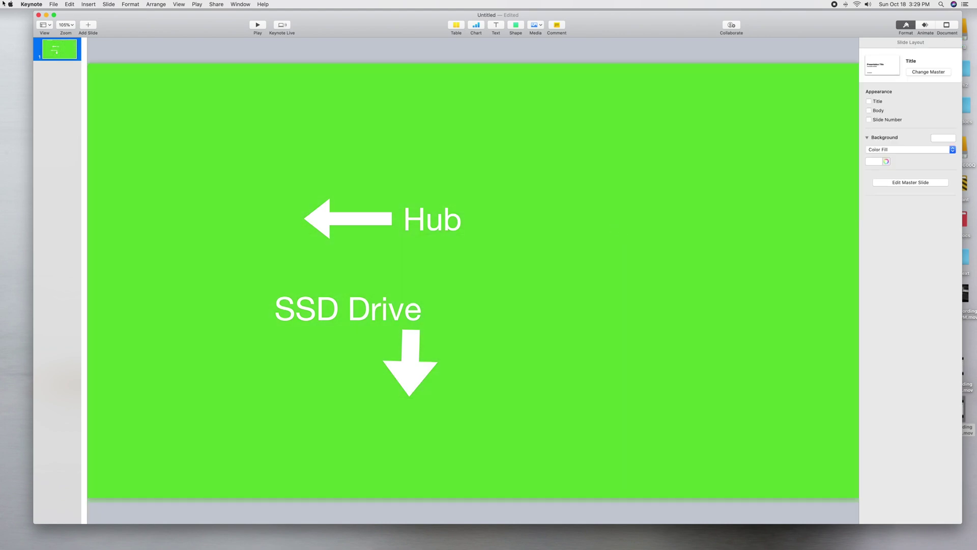
Export the slide as a High Quality JPEG image named slide2 into Documents.
{"action": "left_click", "coordinate": [54, 4]}
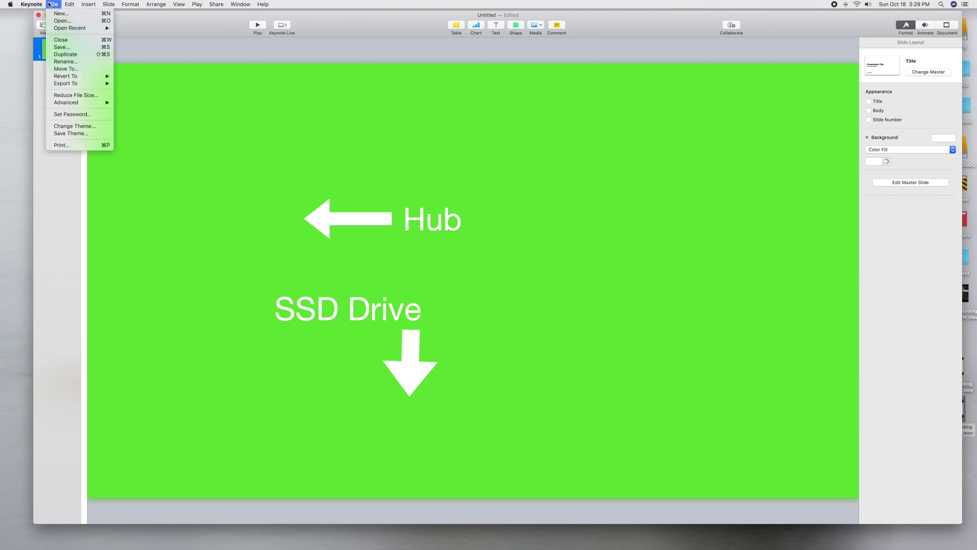
{"action": "mouse_move", "coordinate": [84, 84]}
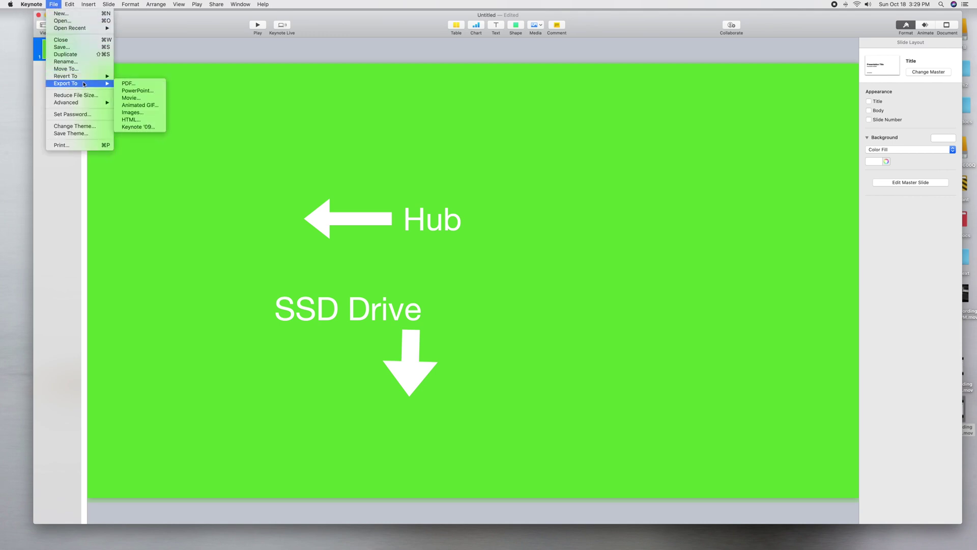
{"action": "left_click", "coordinate": [132, 112]}
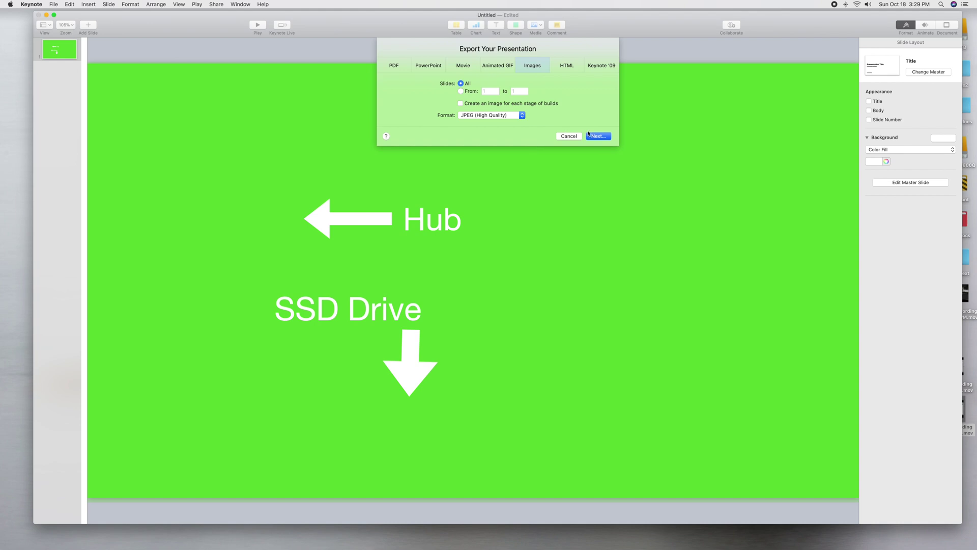
{"action": "left_click", "coordinate": [598, 135]}
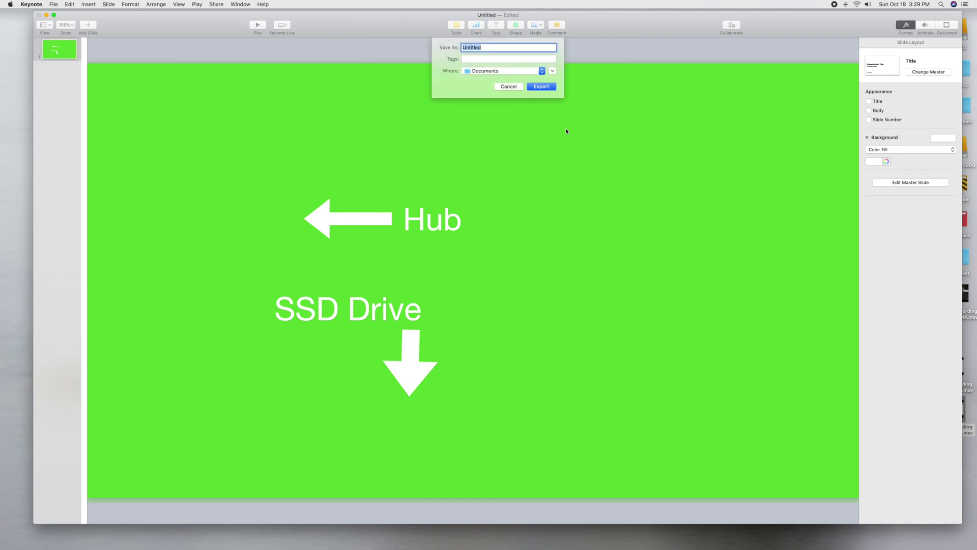
{"action": "type", "text": "slide2"}
{"action": "left_click", "coordinate": [541, 87]}
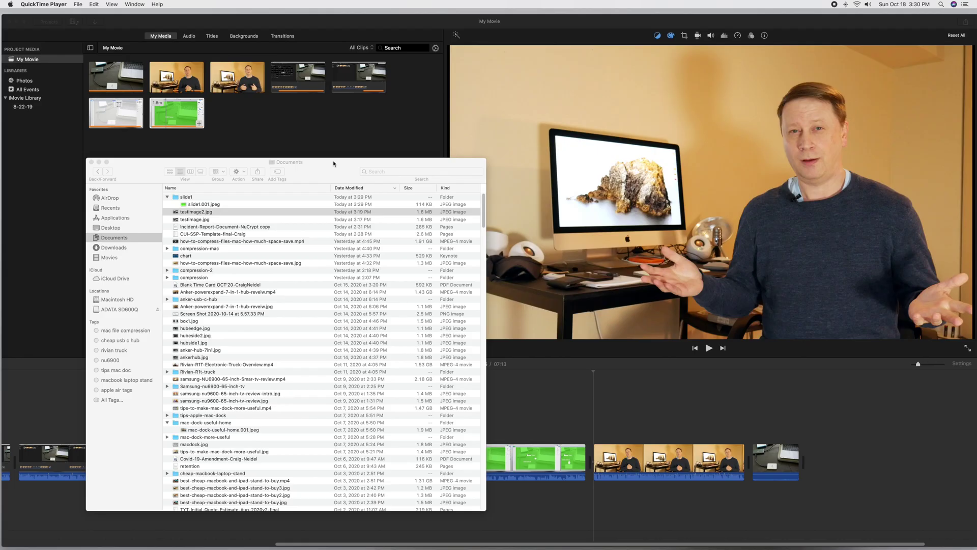
Import the exported slide JPEG into iMovie and place it above the final product clip.
{"action": "left_click", "coordinate": [207, 204]}
{"action": "left_click_drag", "start_coordinate": [207, 206], "coordinate": [321, 138]}
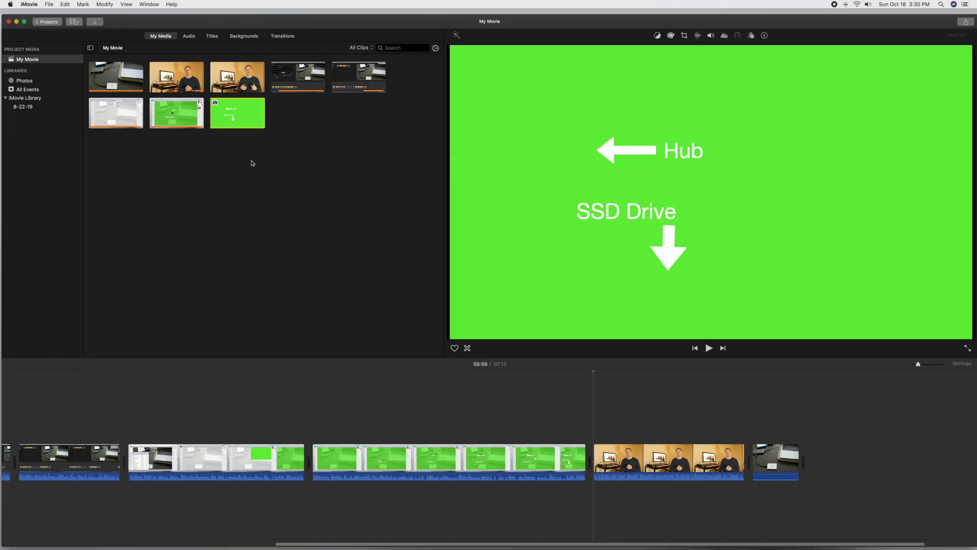
{"action": "left_click_drag", "start_coordinate": [251, 119], "coordinate": [757, 429]}
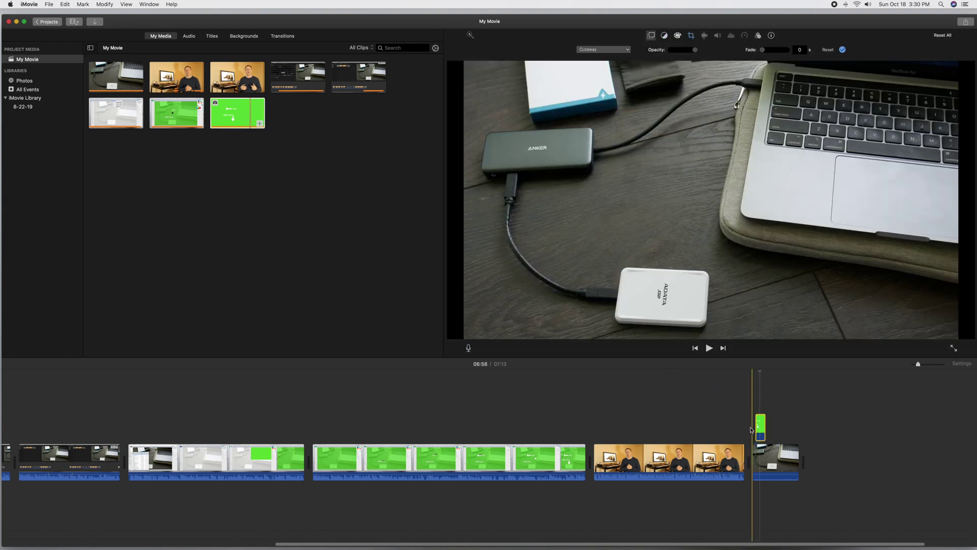
{"action": "left_click", "coordinate": [762, 431]}
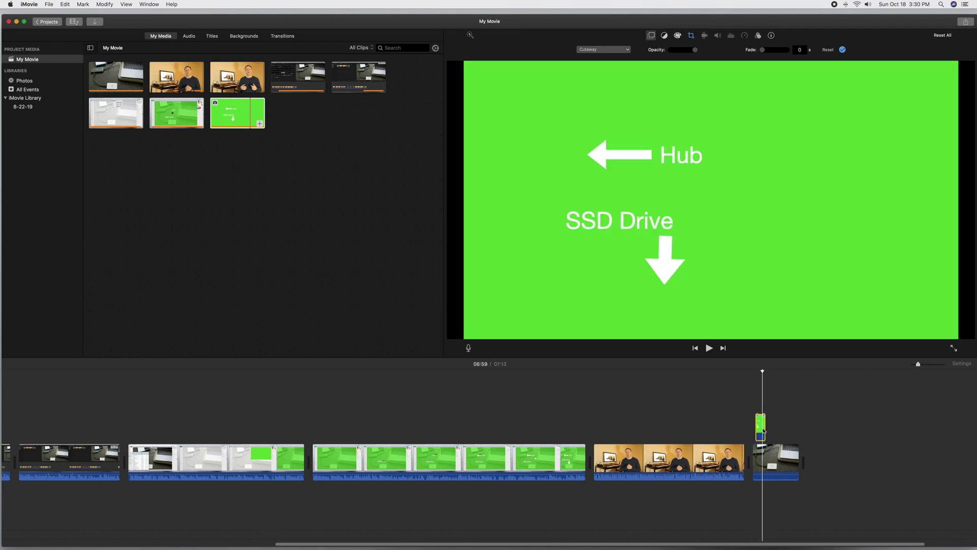
Set the overlay's crop style to Fit so the whole slide image fills the frame.
{"action": "left_click", "coordinate": [691, 36]}
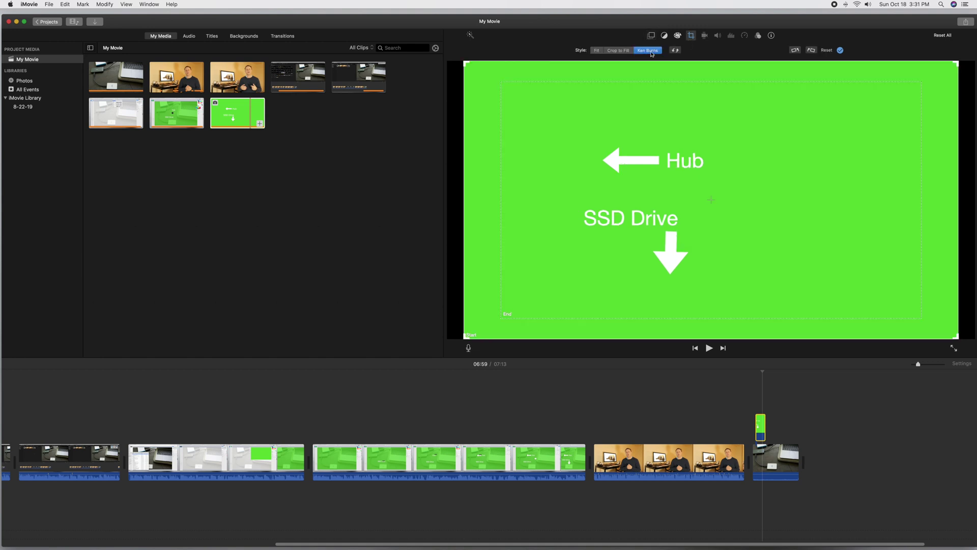
{"action": "left_click", "coordinate": [598, 51]}
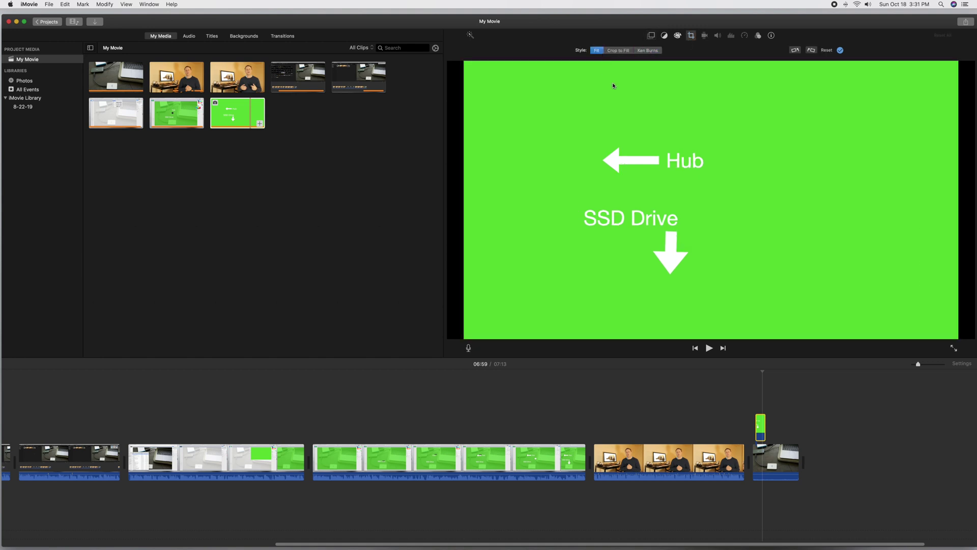
{"action": "left_click", "coordinate": [754, 426]}
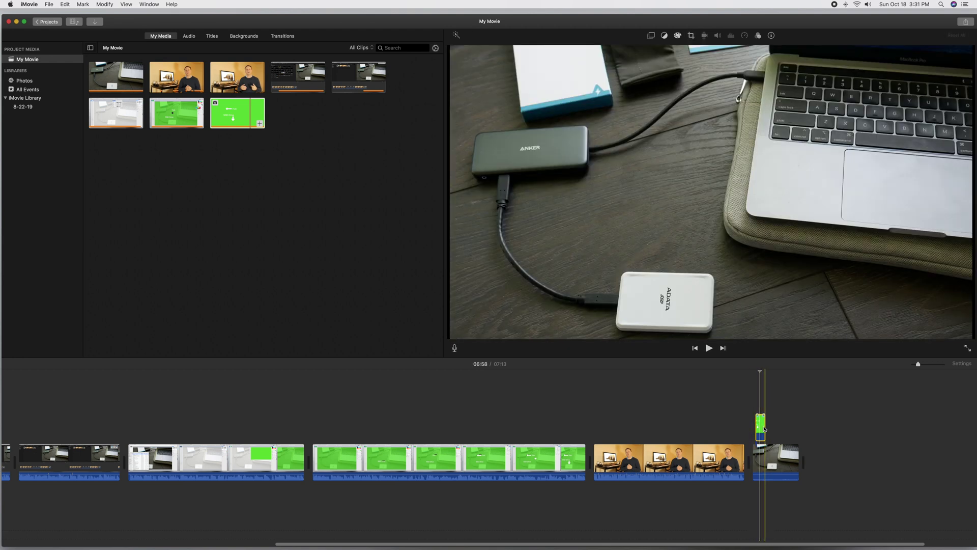
Change the overlay type from Cutaway to Green/Blue Screen and play the keyed result.
{"action": "left_click", "coordinate": [650, 37]}
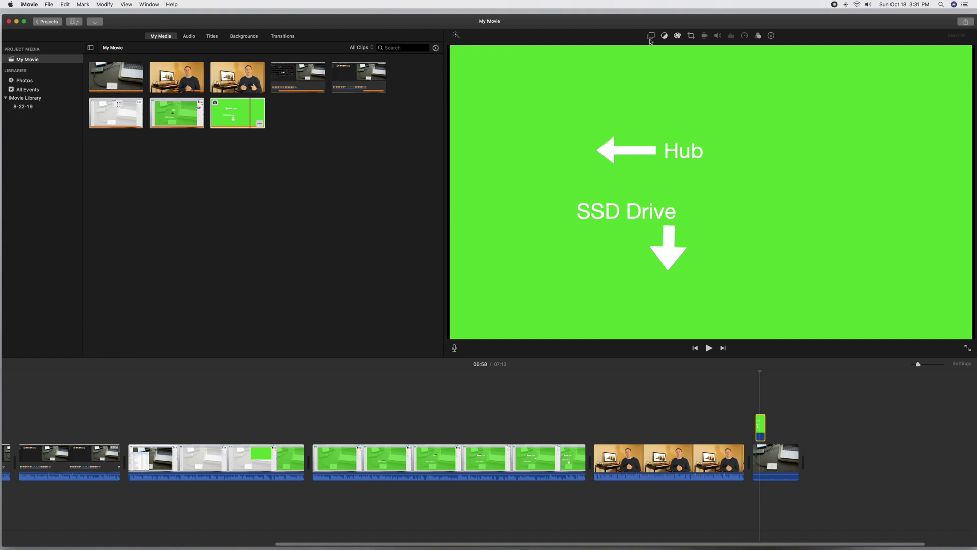
{"action": "left_click", "coordinate": [604, 51]}
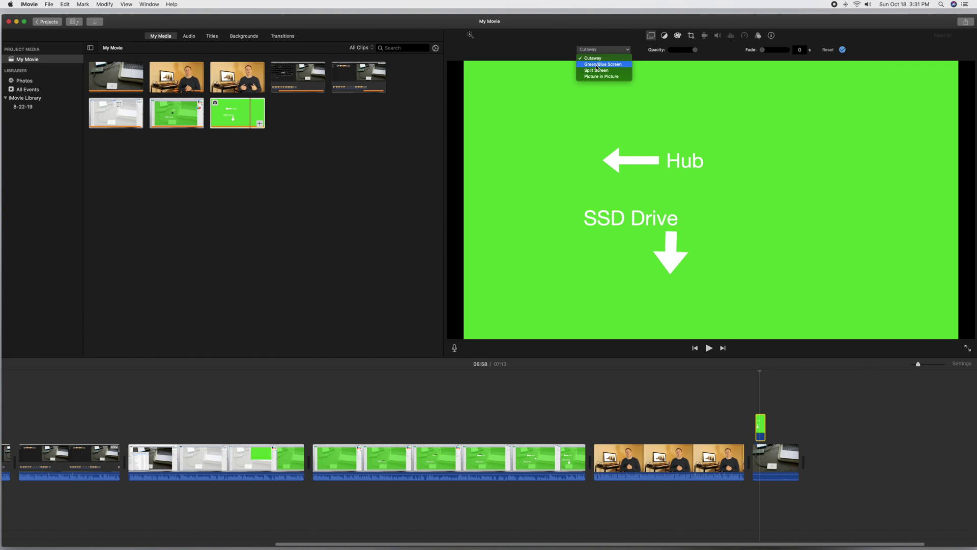
{"action": "left_click", "coordinate": [598, 64]}
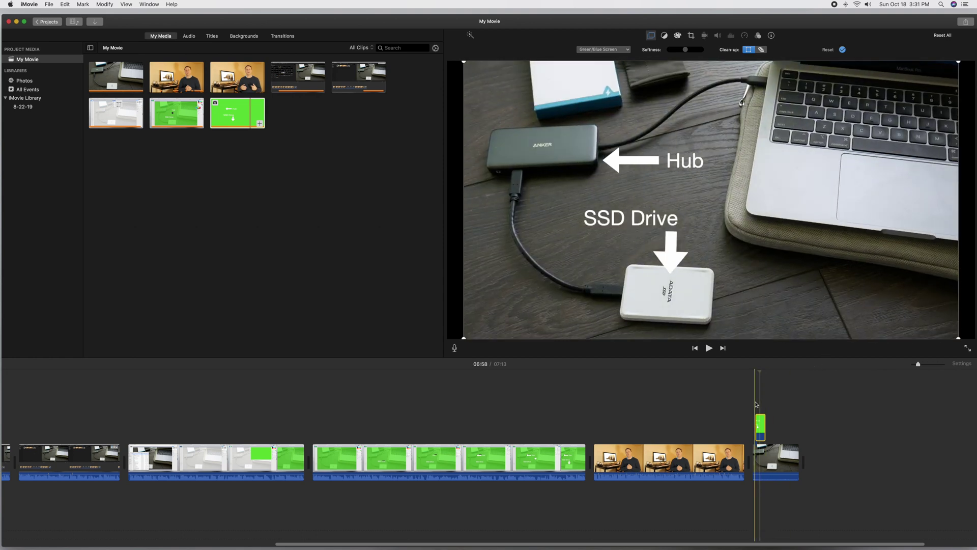
{"action": "key", "text": "space"}
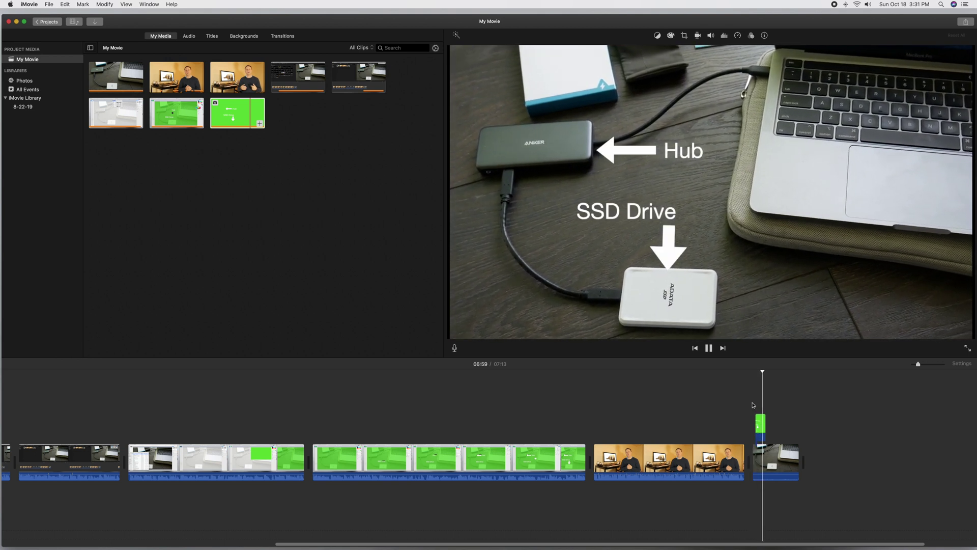
{"action": "key", "text": "space"}
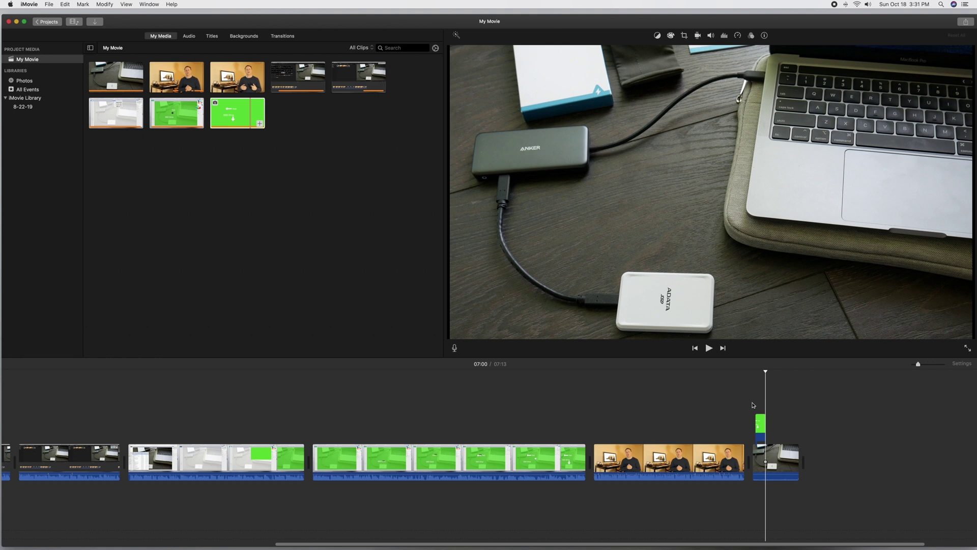
{"action": "left_click", "coordinate": [753, 405]}
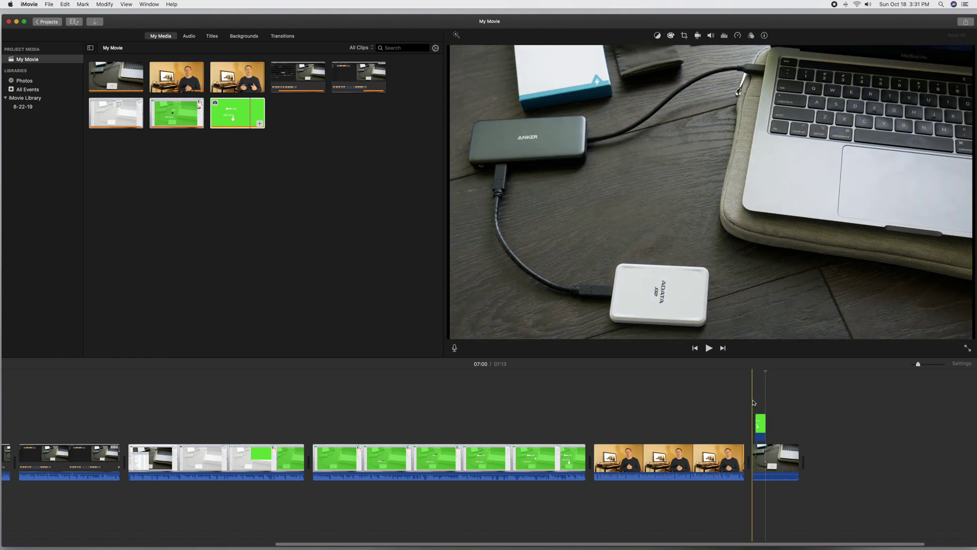
{"action": "key", "text": "space"}
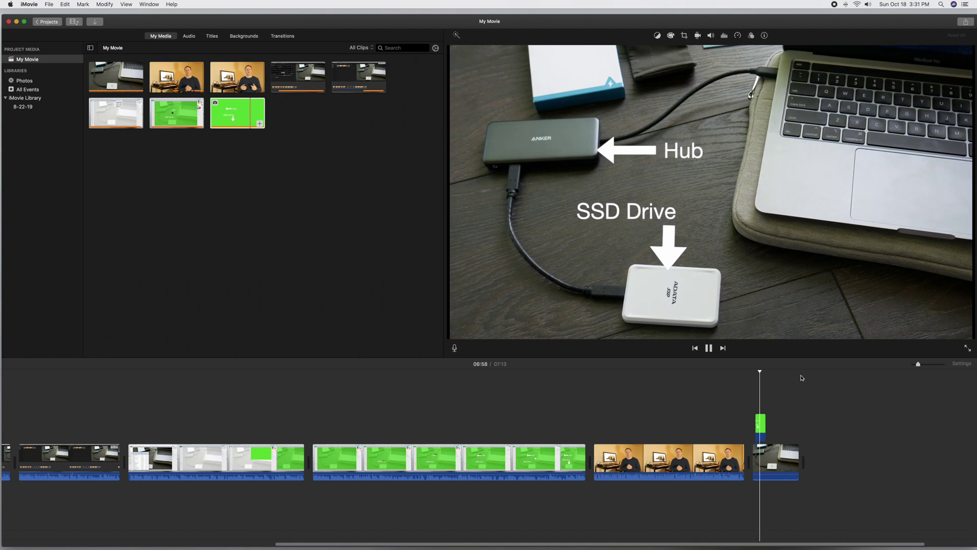
{"action": "key", "text": "space"}
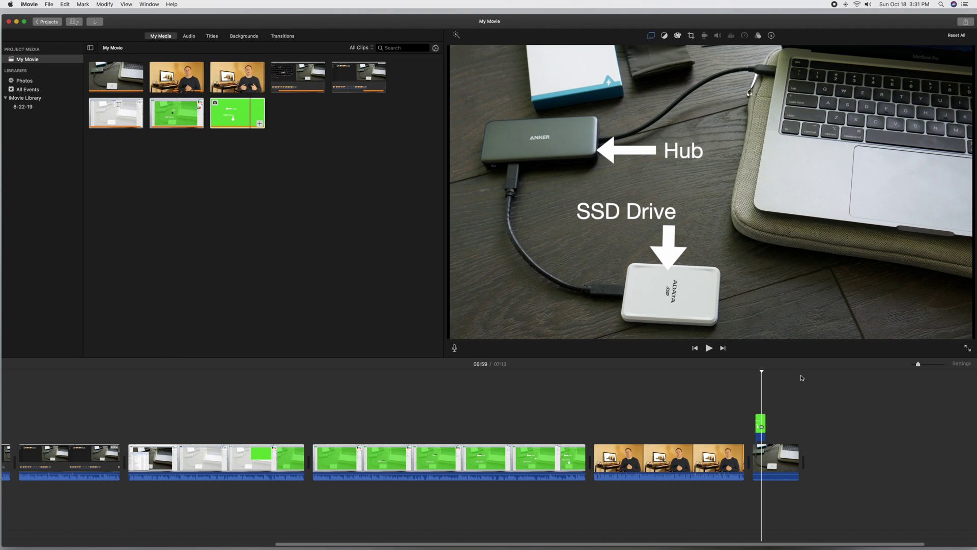
{"action": "left_click", "coordinate": [747, 396]}
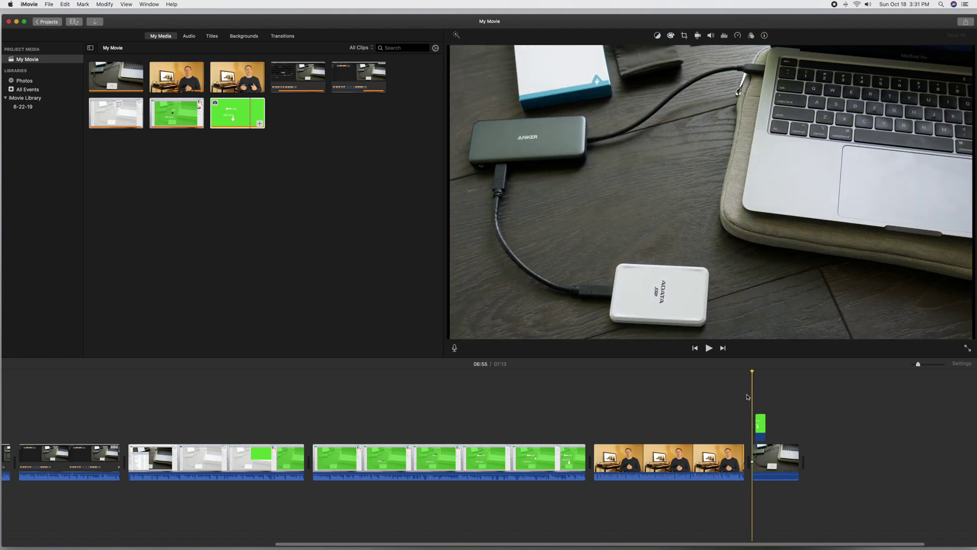
{"action": "key", "text": "space"}
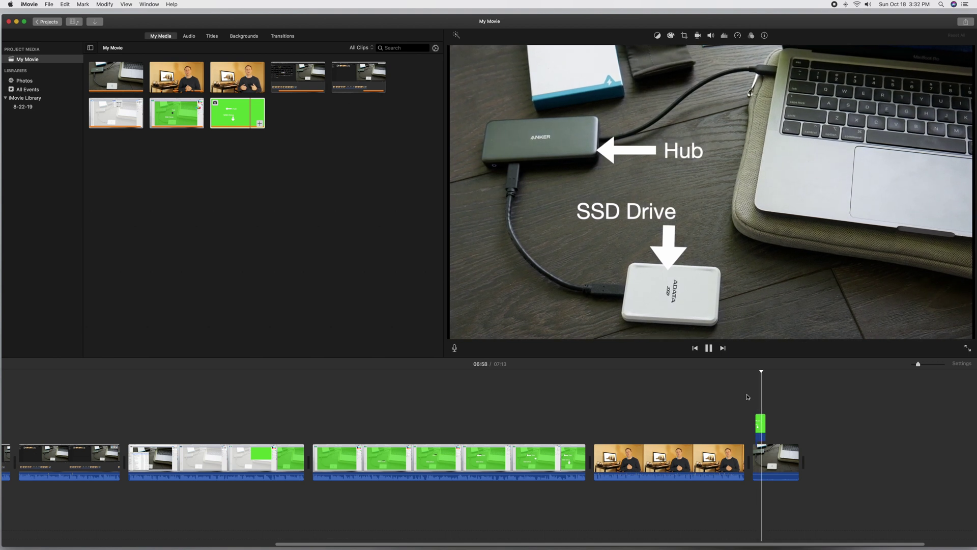
{"action": "key", "text": "space"}
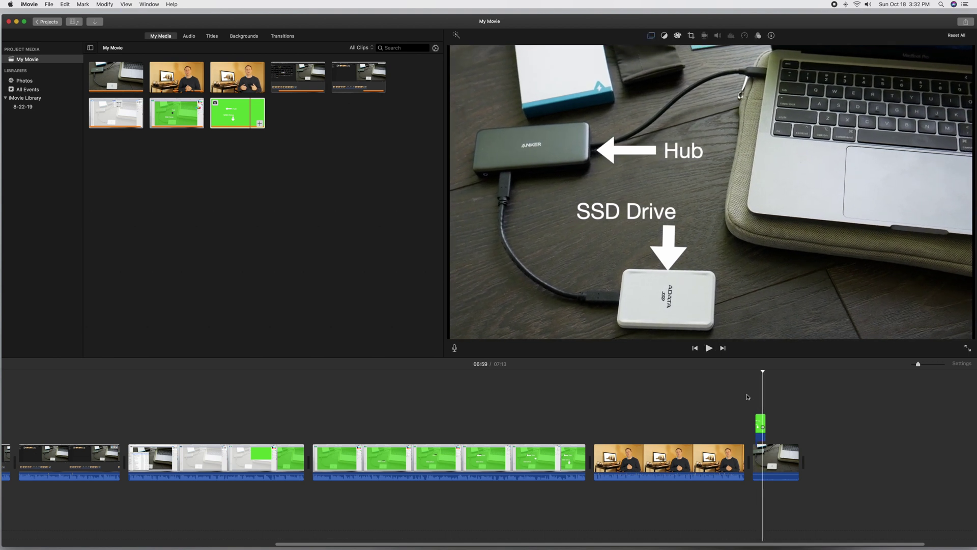